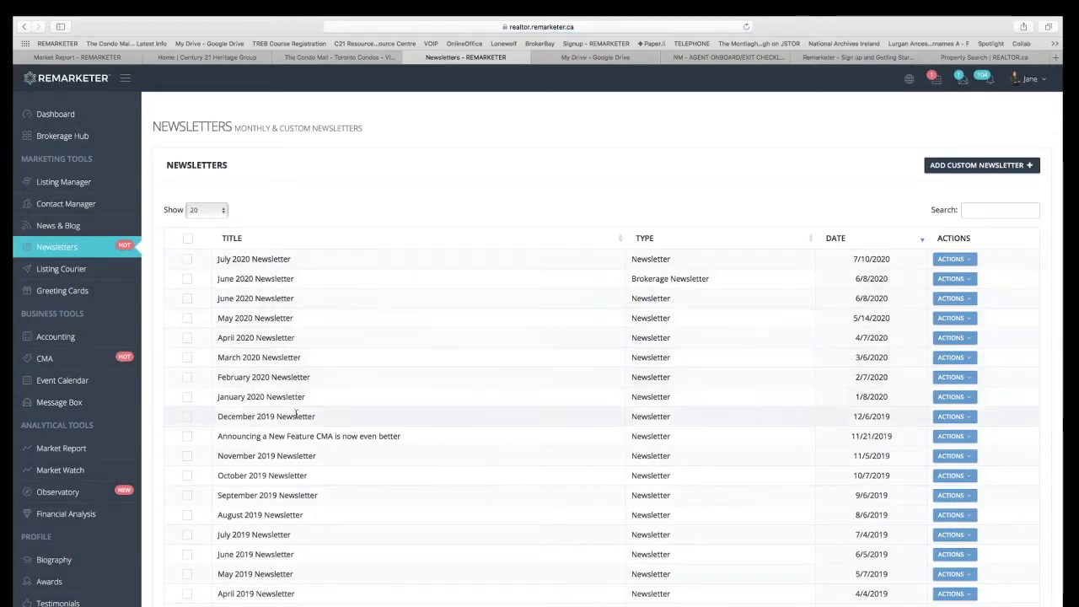
Turn on the Newsletter automation in the nurturing settings of the first contact in the Contact Manager.
click(115, 203)
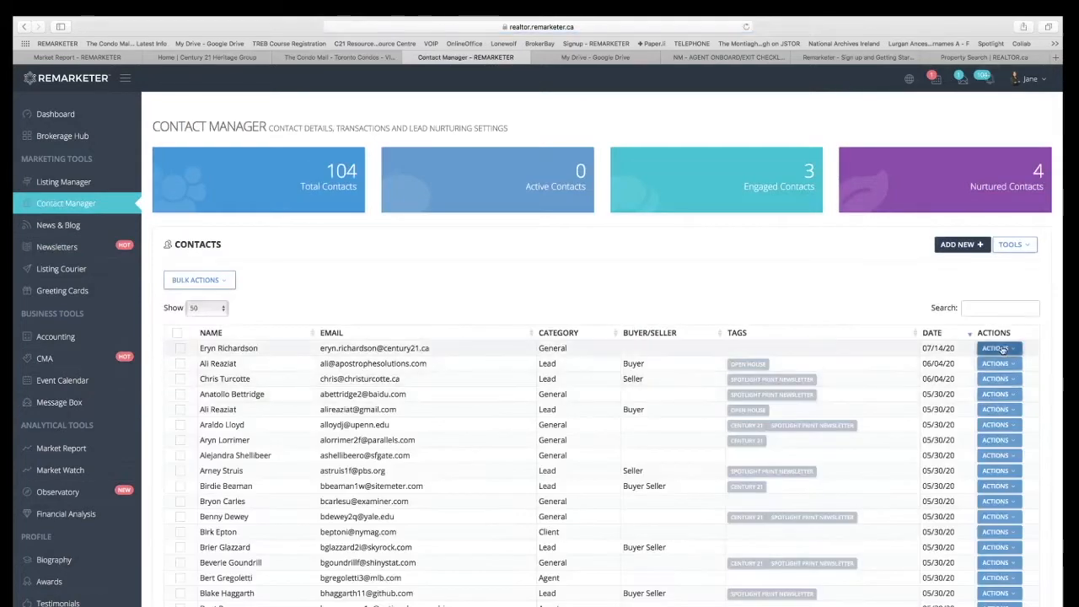
click(1000, 350)
click(1004, 383)
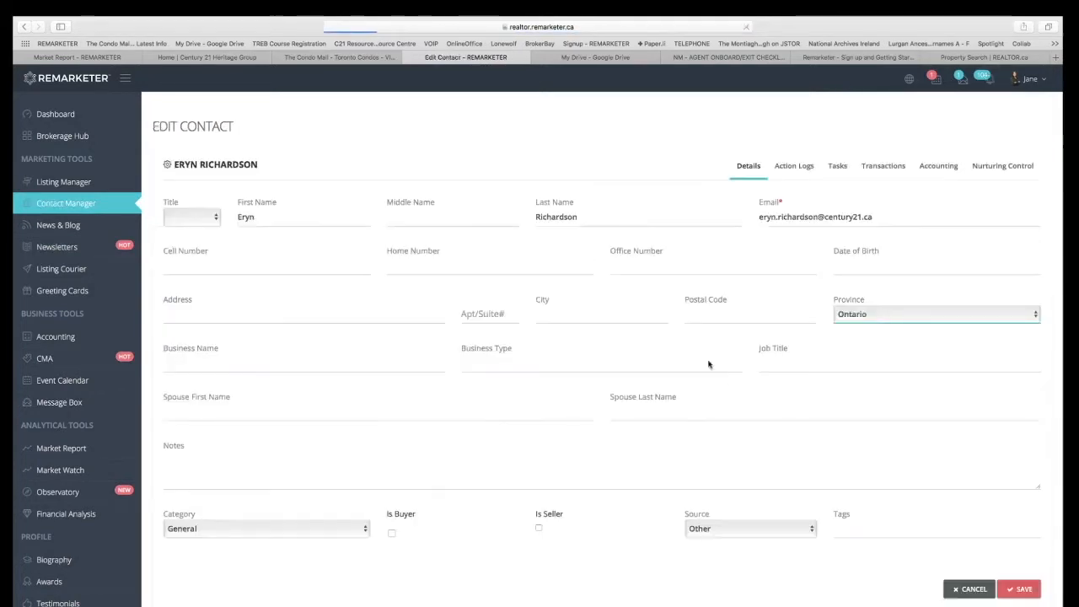
click(1005, 166)
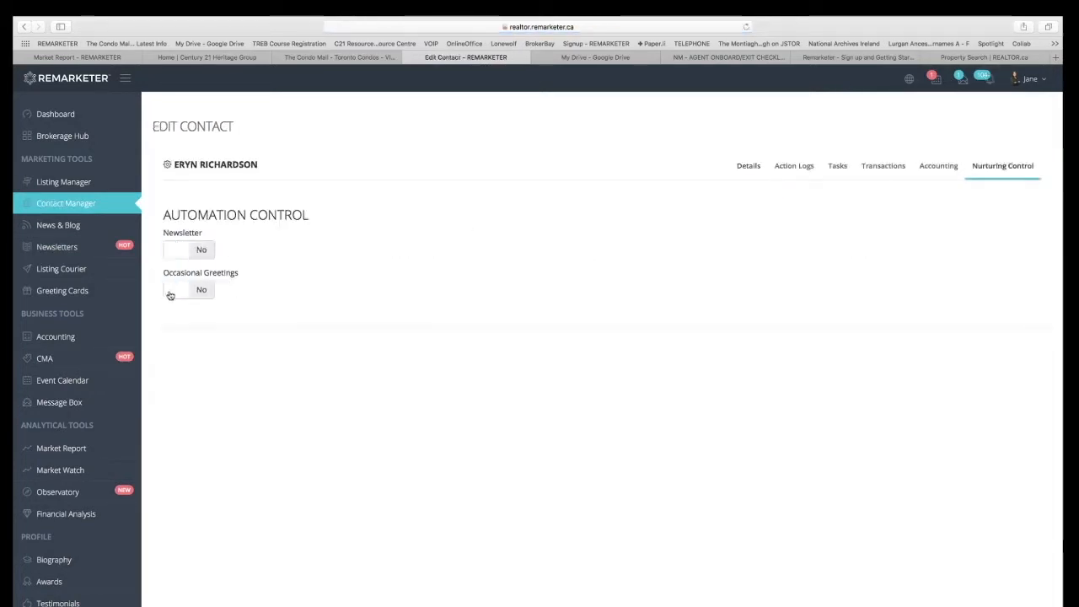
click(176, 252)
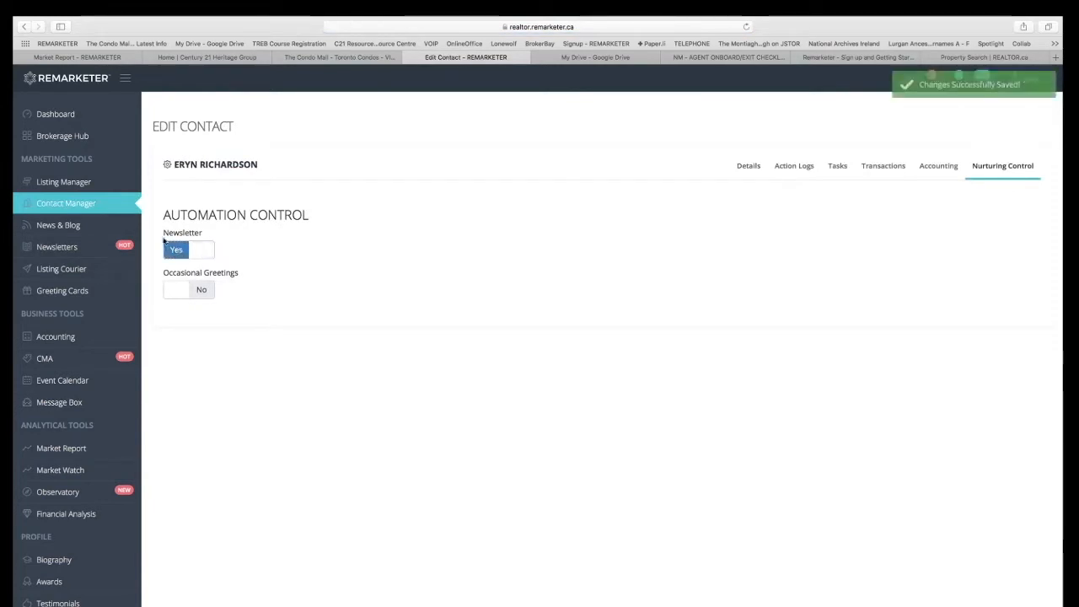
Start a custom newsletter titled "Investment Opportunities" with the description "Check this out!".
click(59, 247)
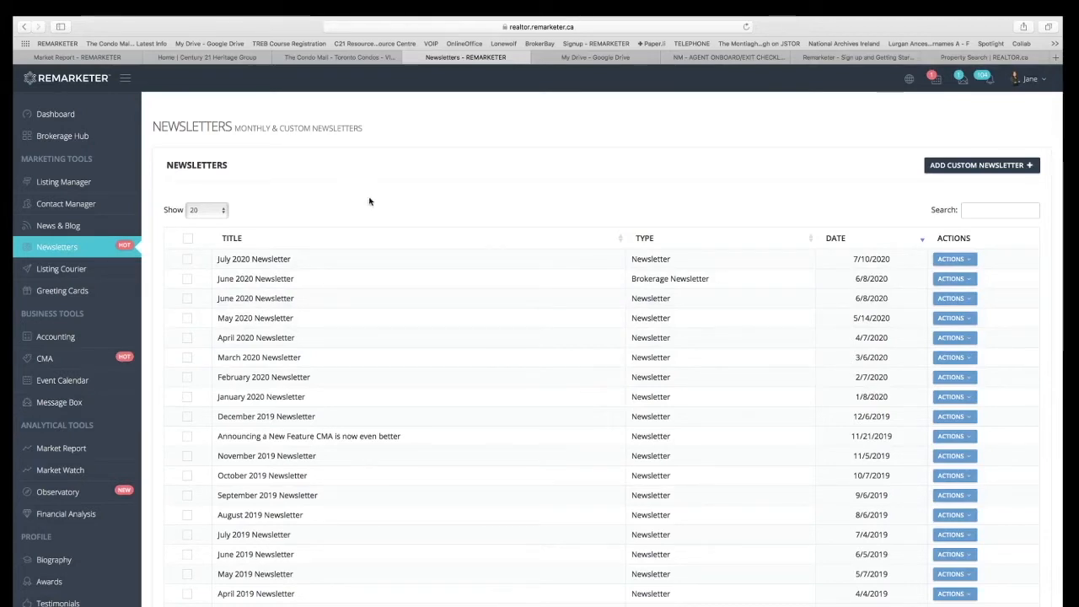
click(986, 167)
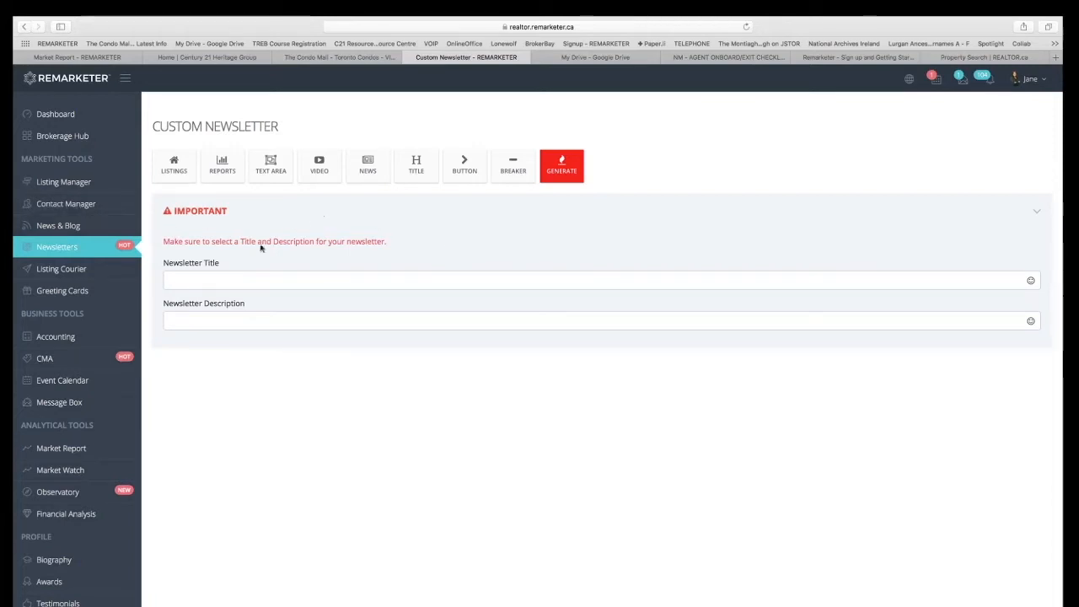
click(225, 283)
text(Investment Opportunities)
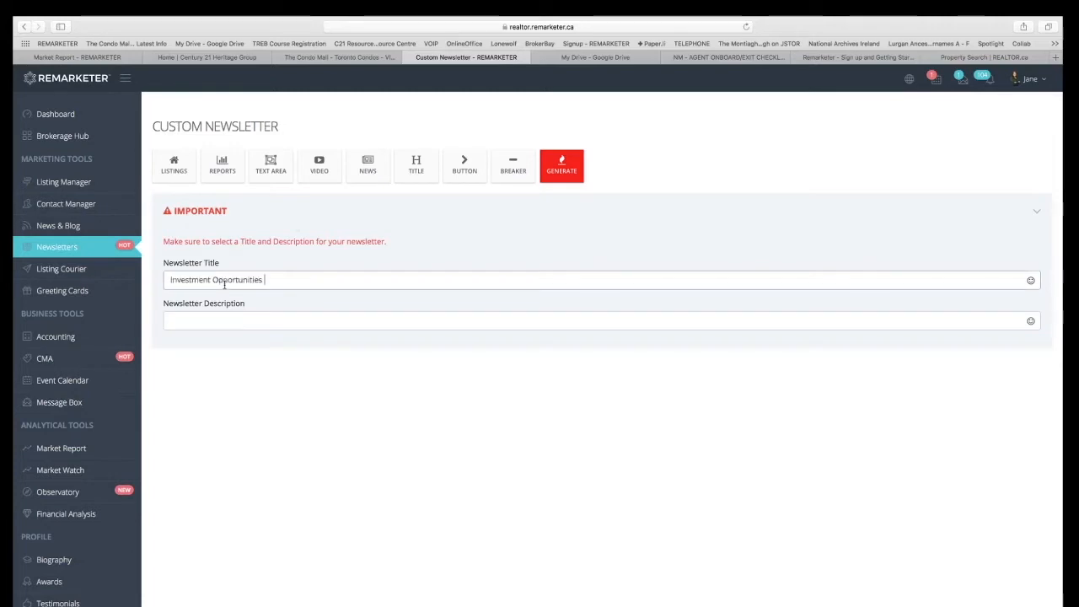
click(216, 323)
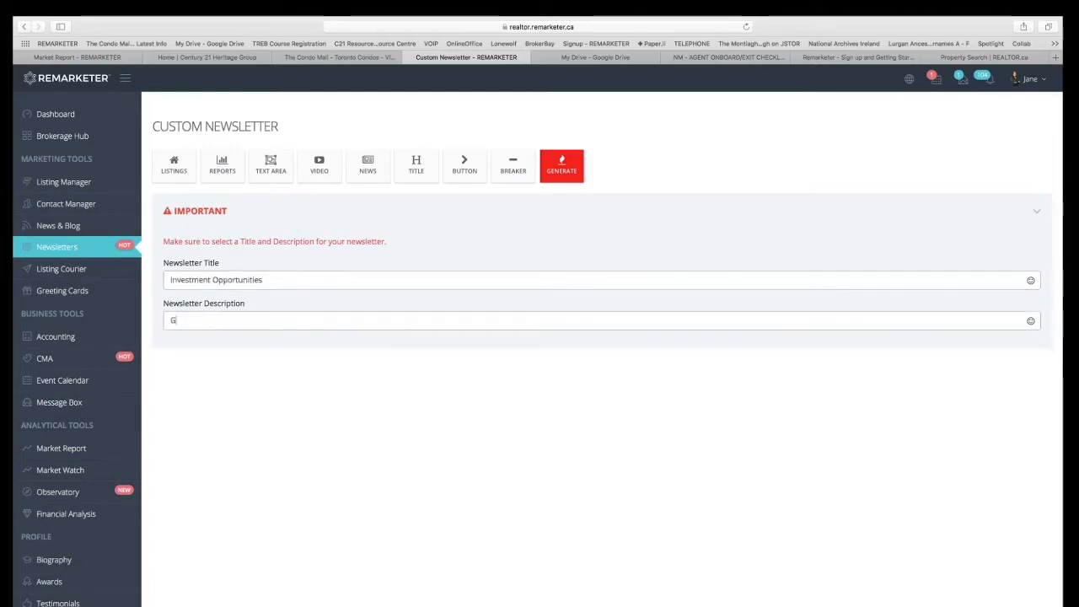
text(Check this out!)
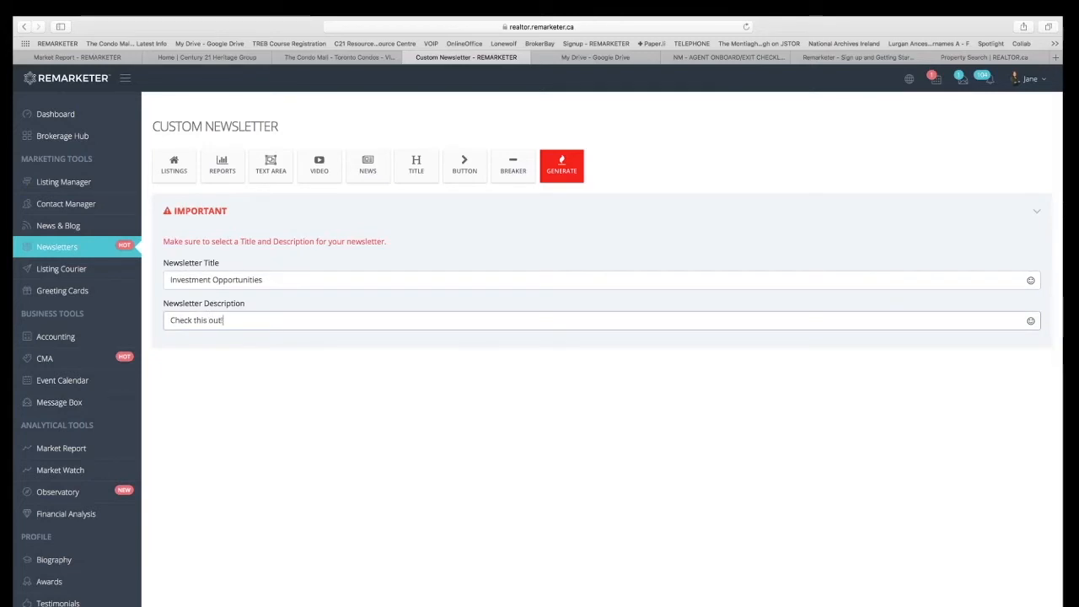
Add the second available property listing to the custom newsletter as its first section.
scroll(334, 378, down, 2)
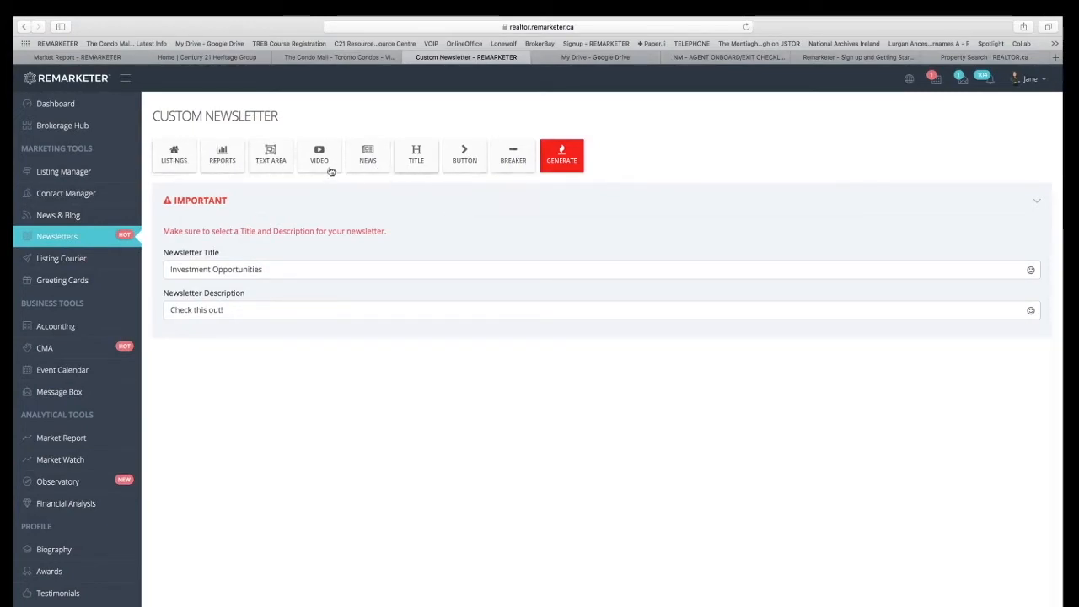
click(175, 159)
click(465, 142)
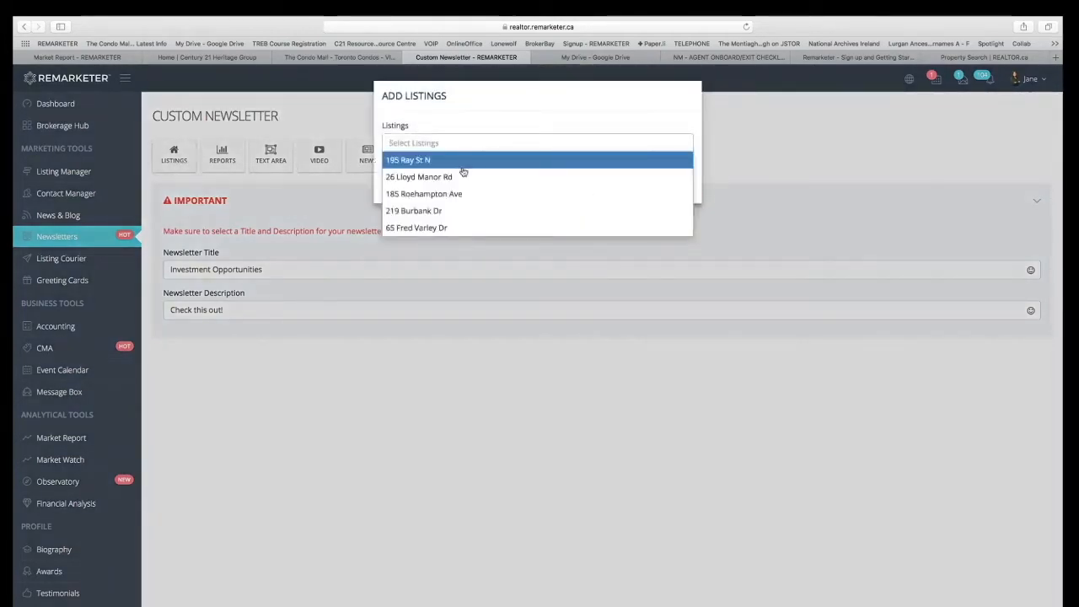
click(462, 175)
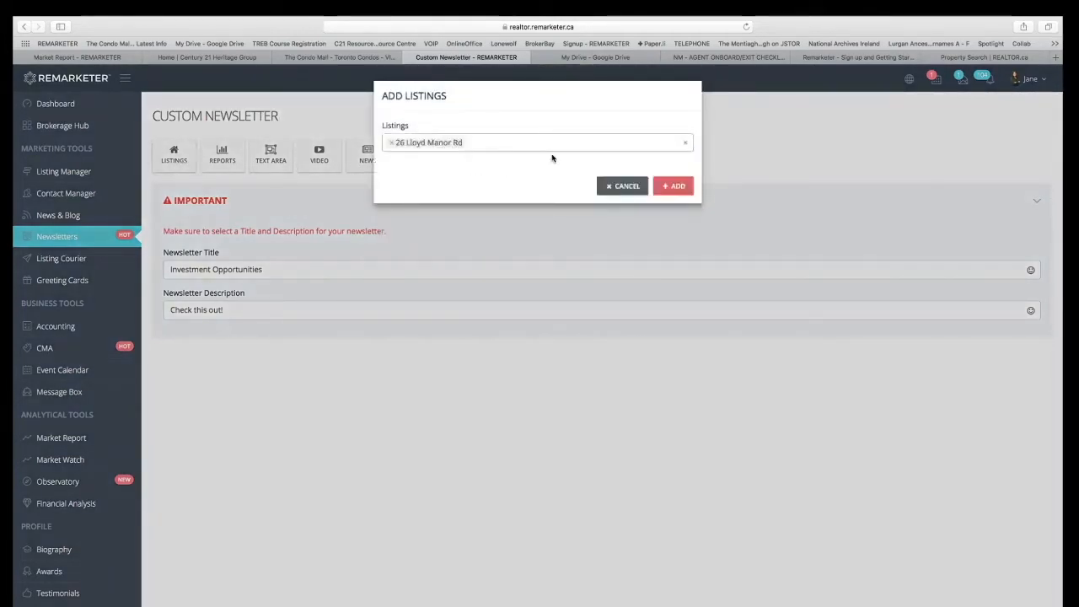
click(675, 186)
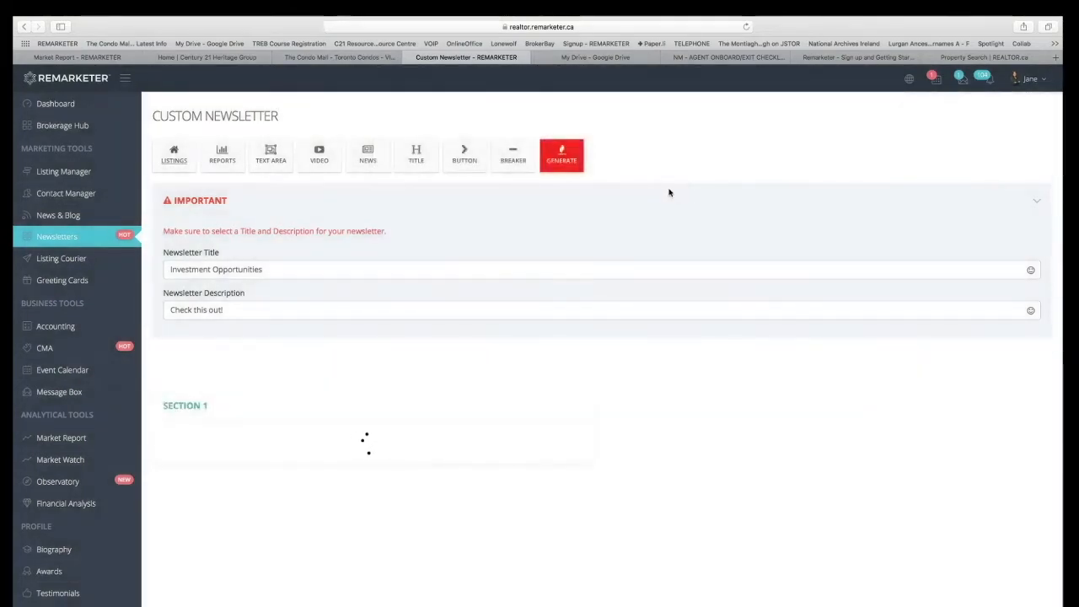
scroll(461, 352, down, 1)
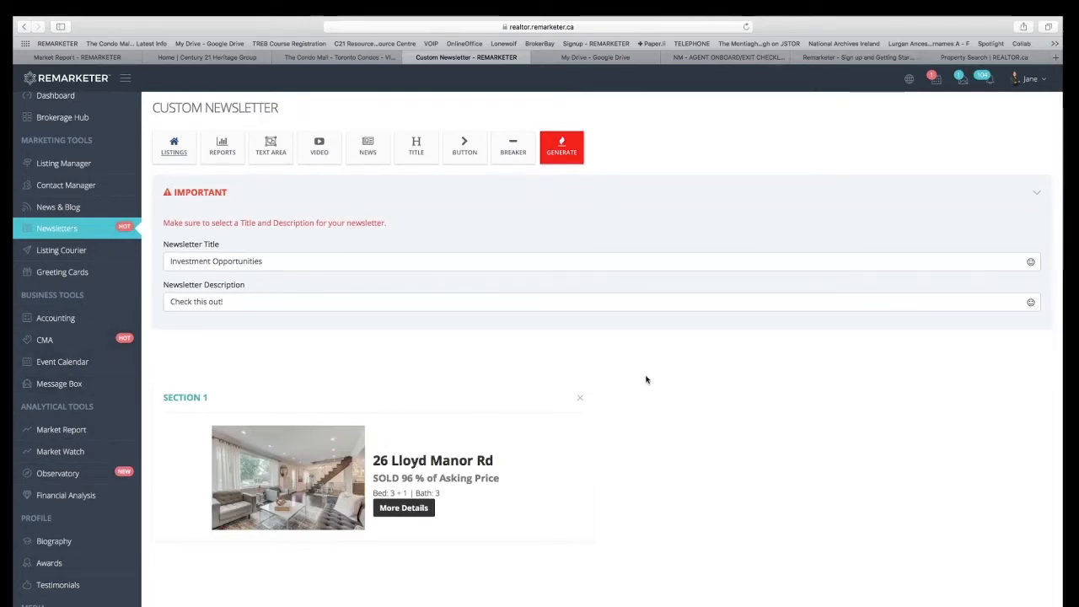
scroll(647, 379, down, 1)
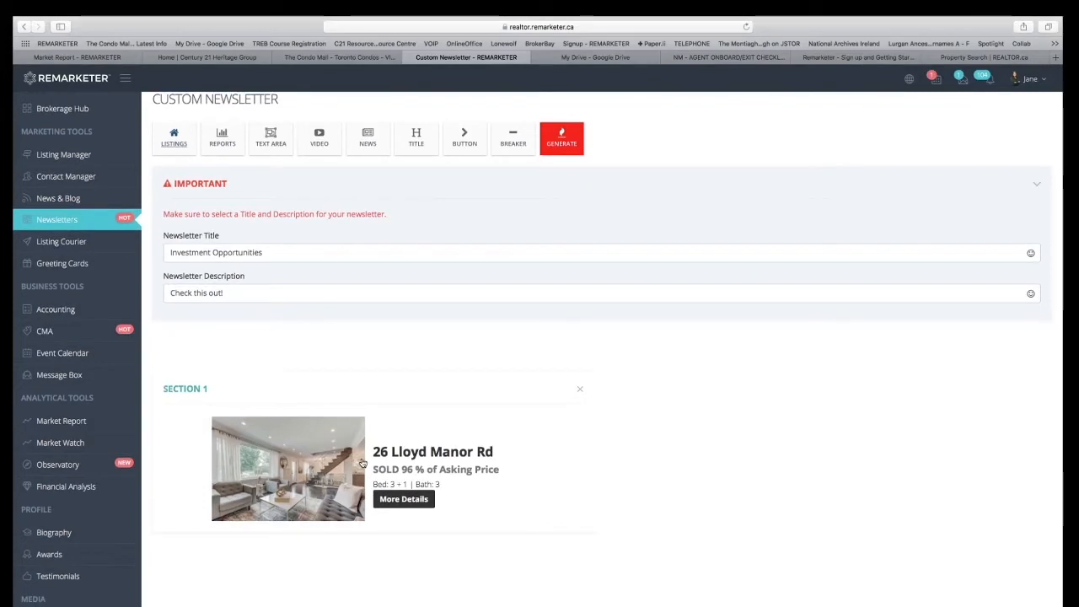
Add the market report for Vaughan to the newsletter and check its section below the listing.
scroll(363, 463, up, 3)
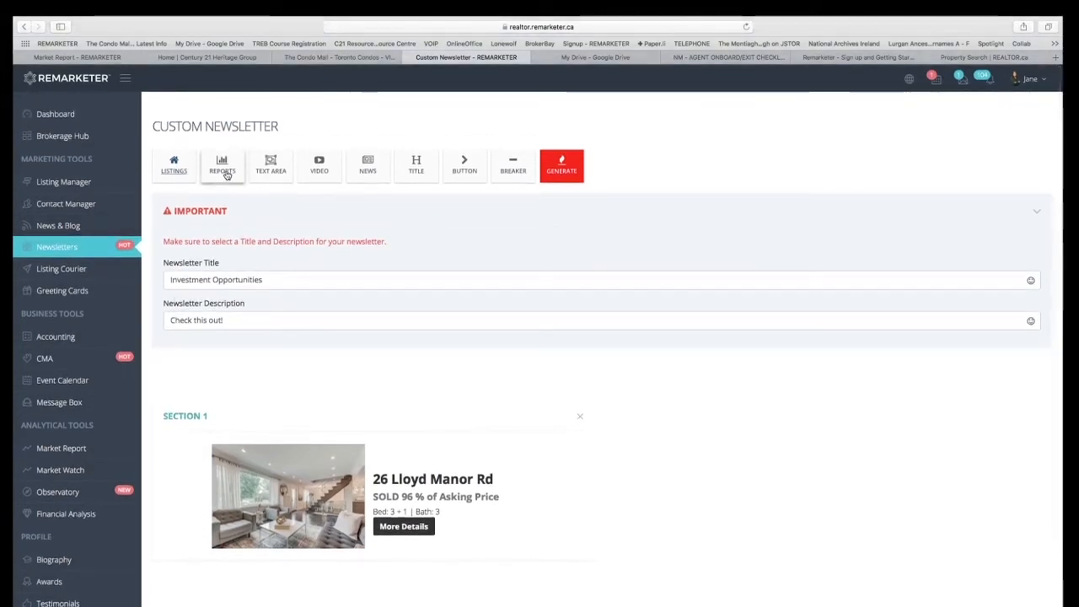
click(225, 173)
click(539, 144)
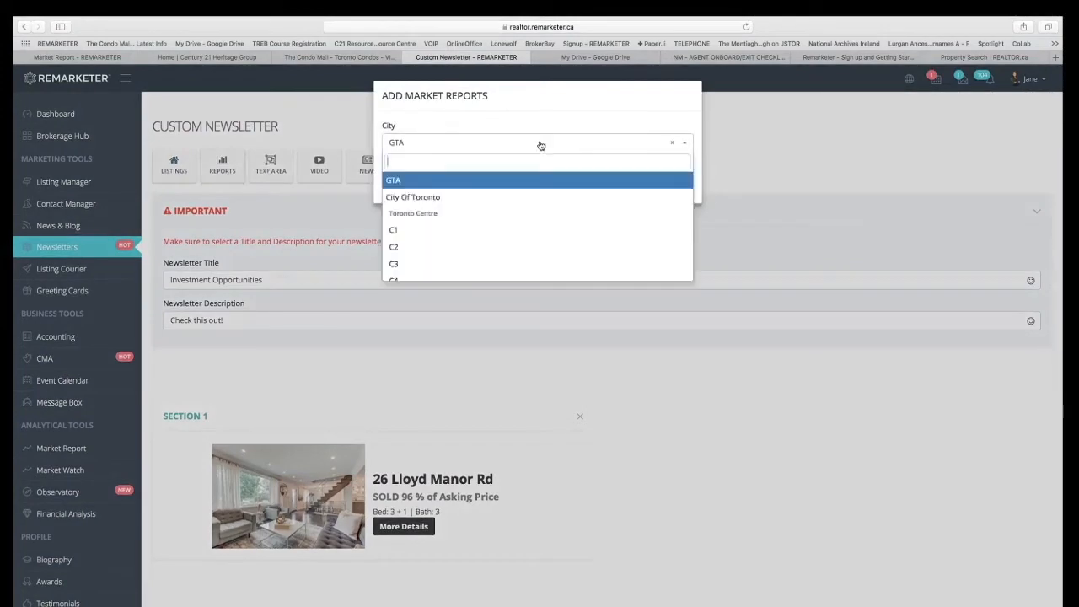
scroll(545, 253, down, 5)
scroll(544, 261, down, 10)
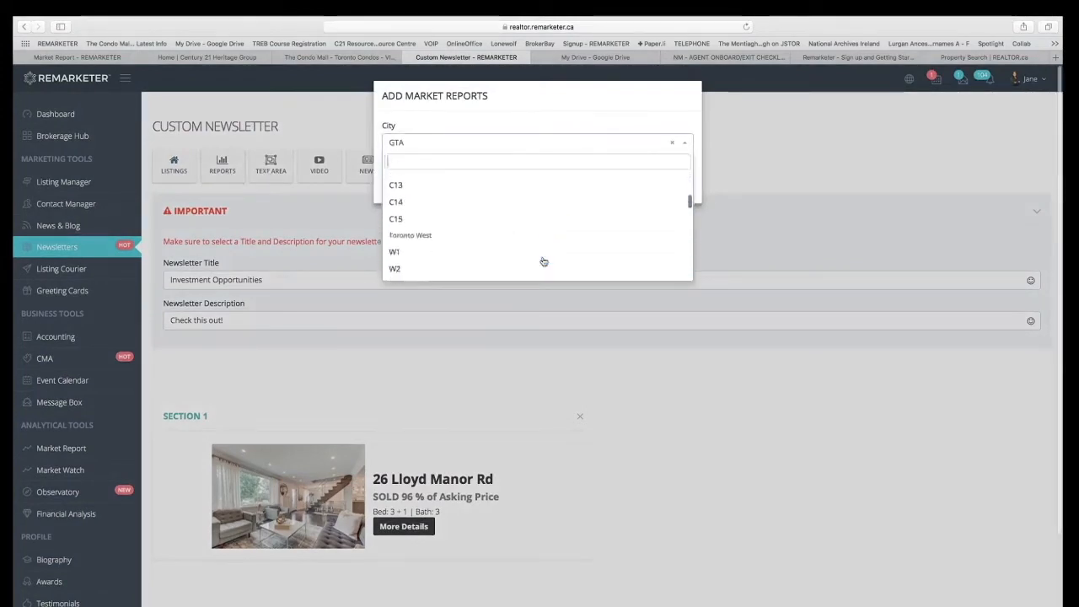
scroll(544, 261, down, 4)
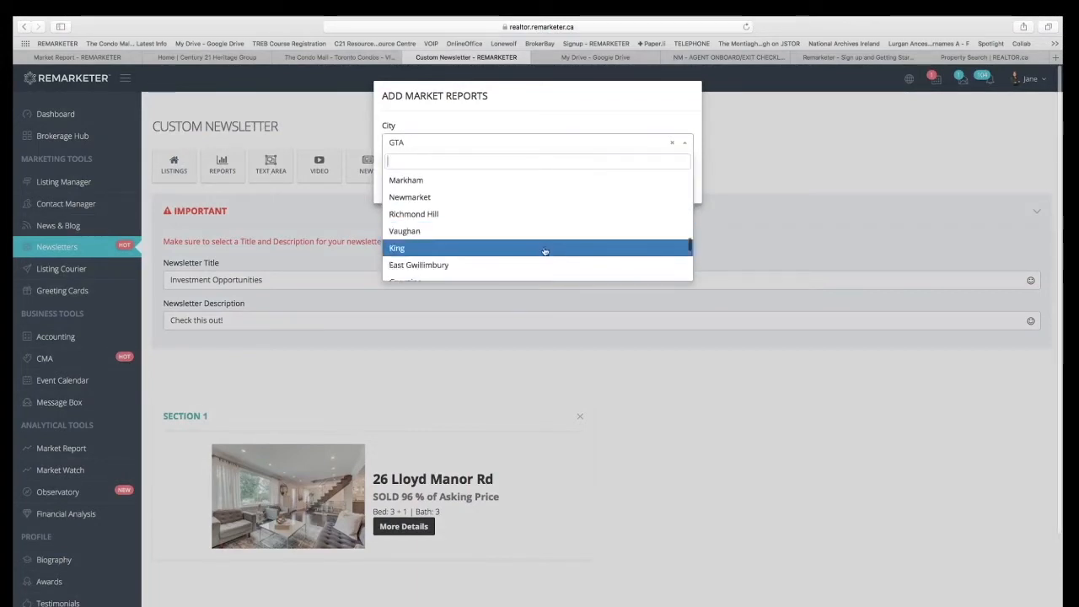
click(550, 236)
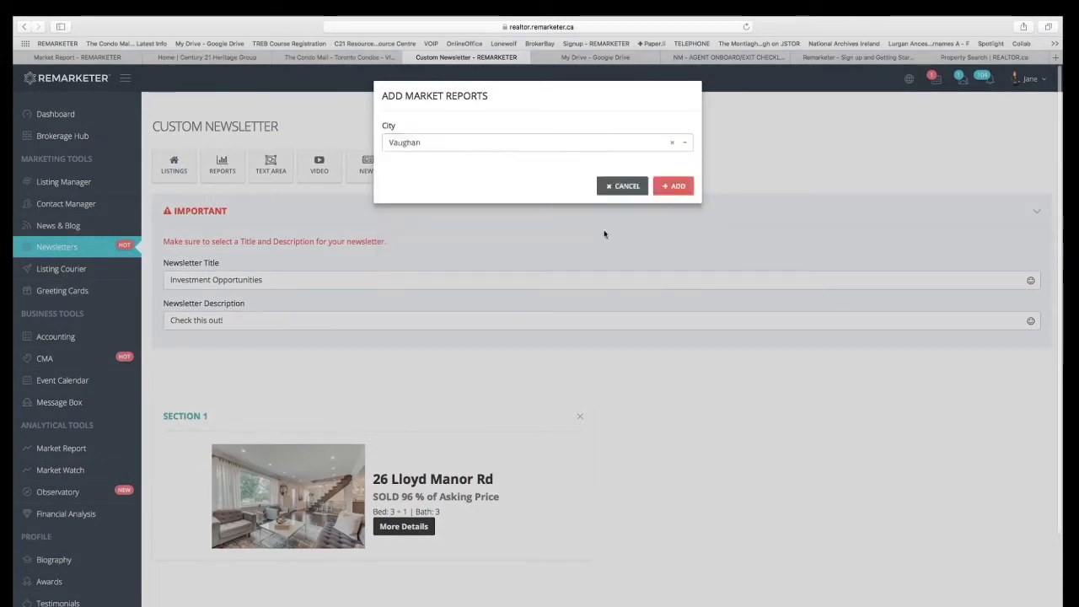
click(673, 186)
scroll(663, 500, down, 2)
scroll(663, 501, down, 4)
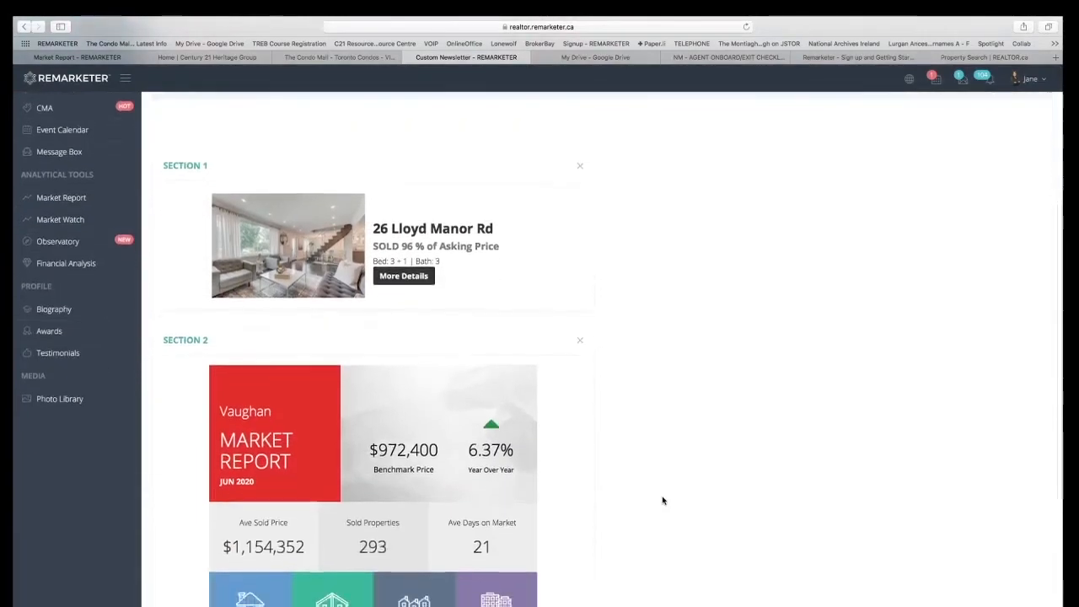
scroll(459, 512, down, 4)
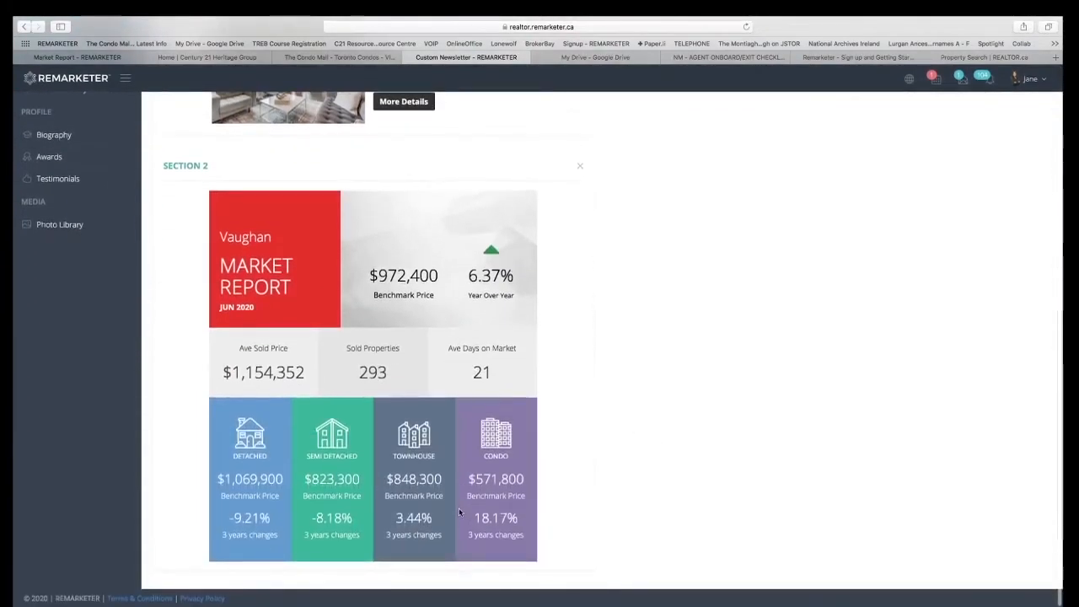
Add a breaker line and move it between the property listing and the Vaughan market report.
scroll(458, 506, up, 10)
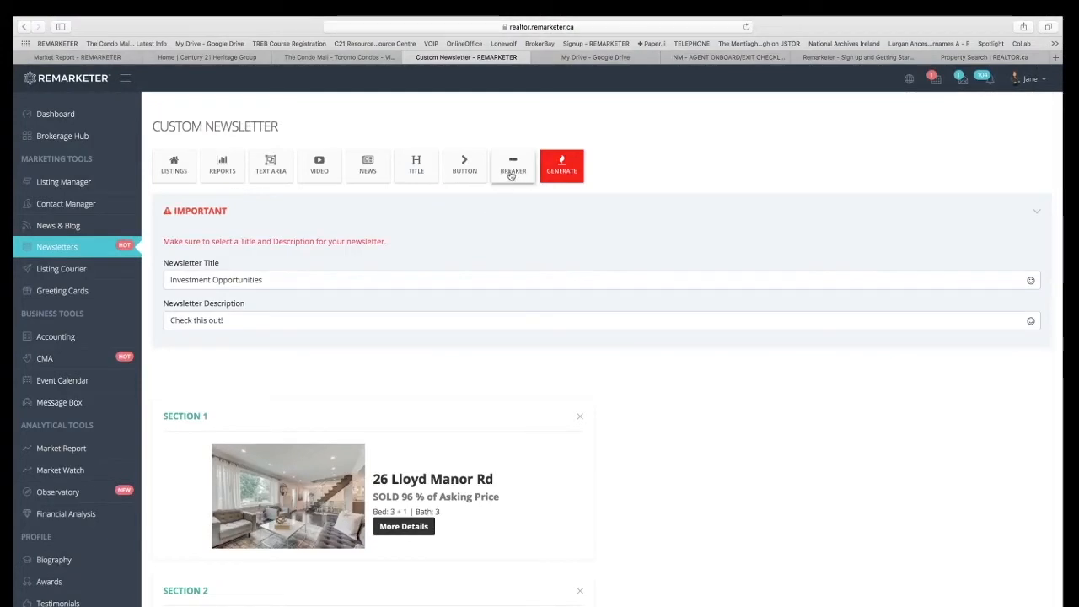
click(504, 187)
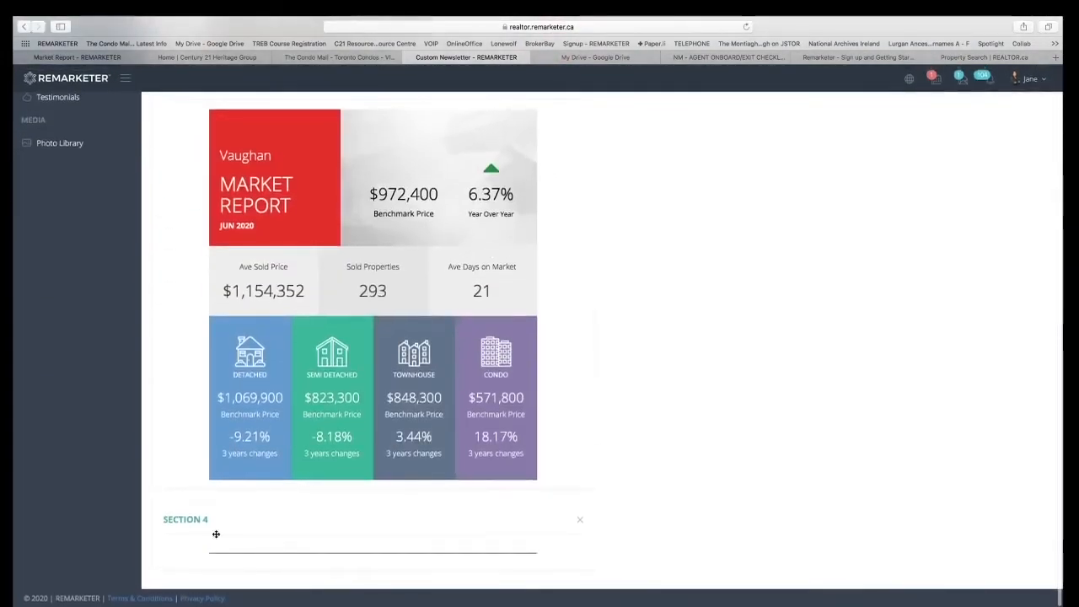
drag(197, 522, 216, 150)
scroll(216, 150, up, 5)
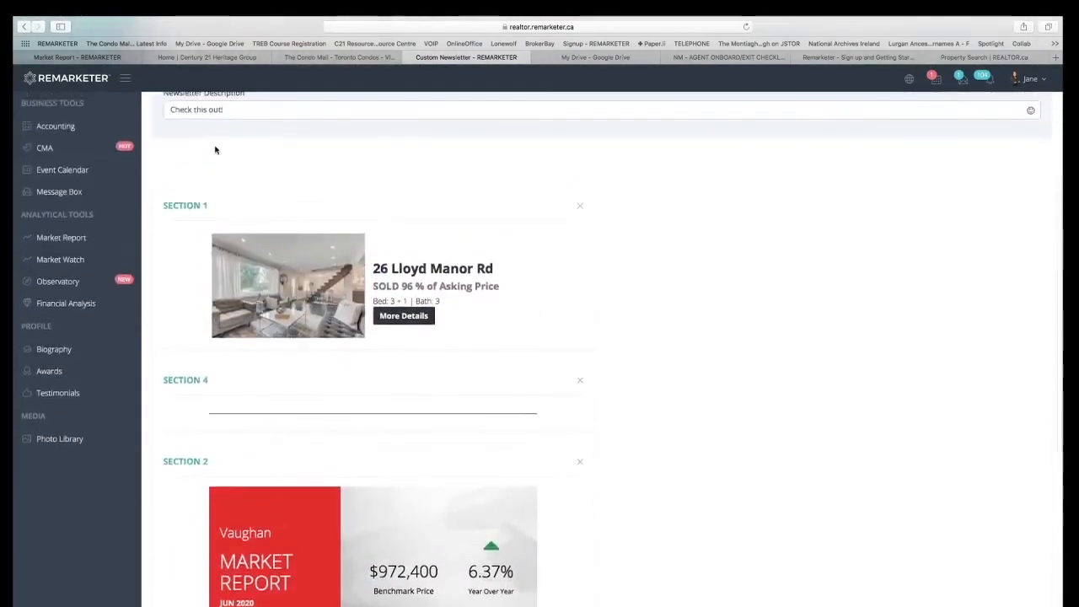
scroll(446, 370, up, 5)
scroll(446, 370, down, 4)
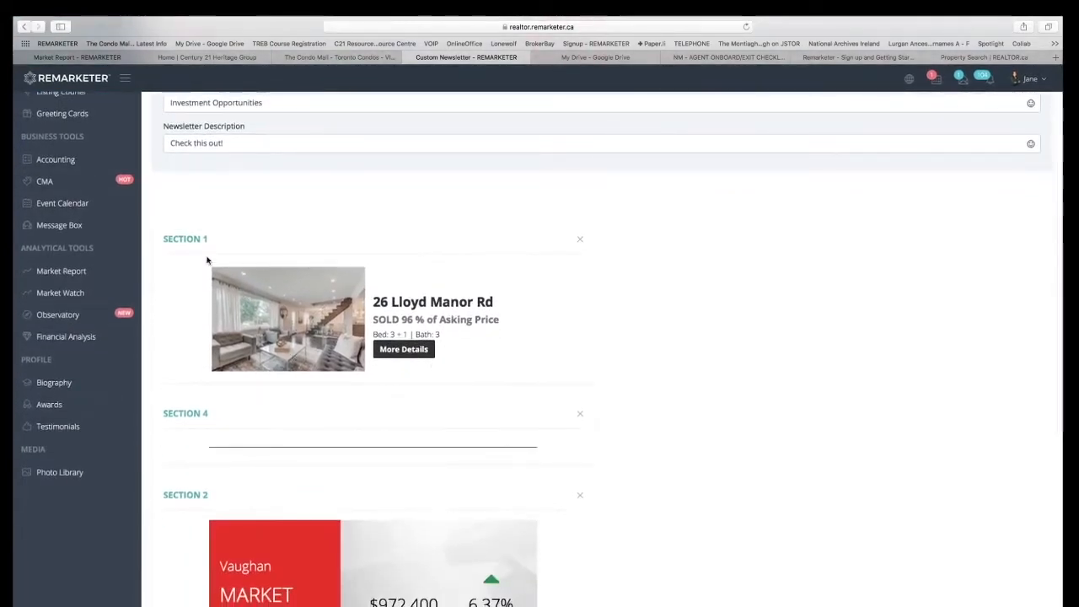
drag(184, 240, 195, 219)
scroll(195, 219, up, 4)
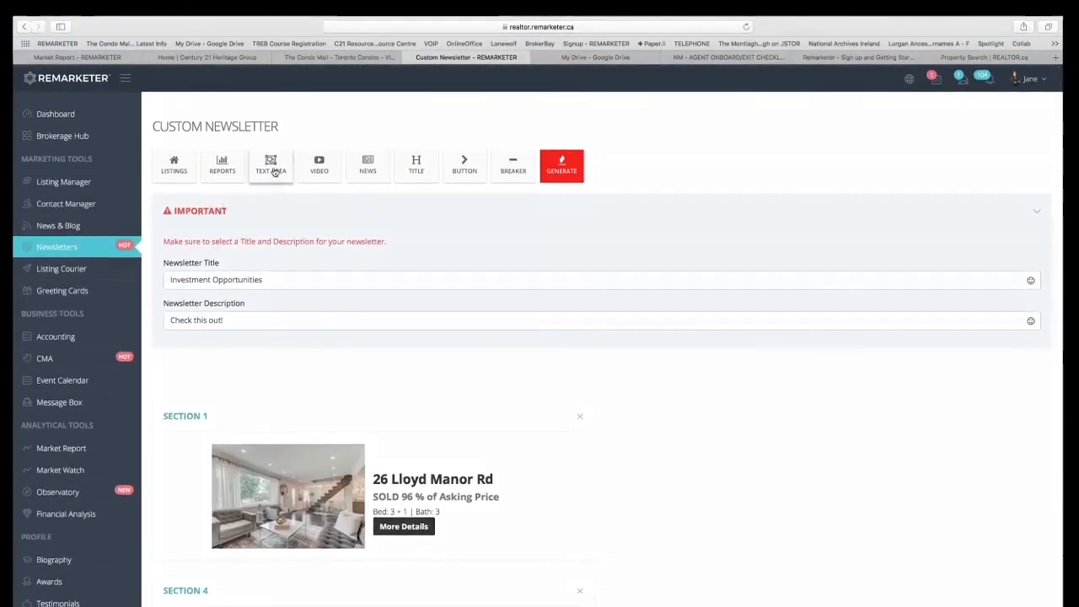
click(273, 171)
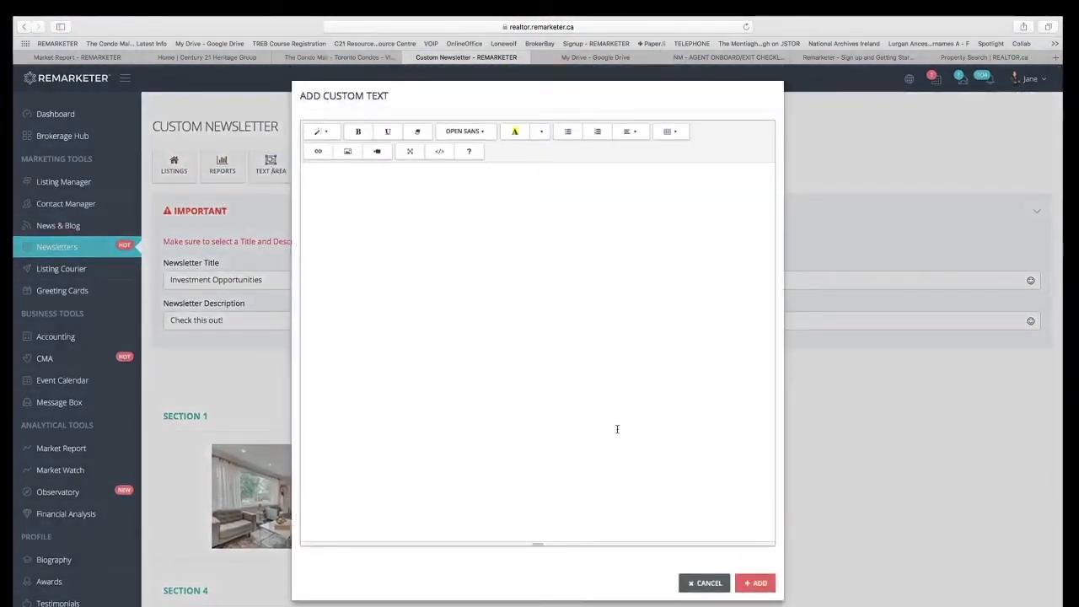
click(707, 582)
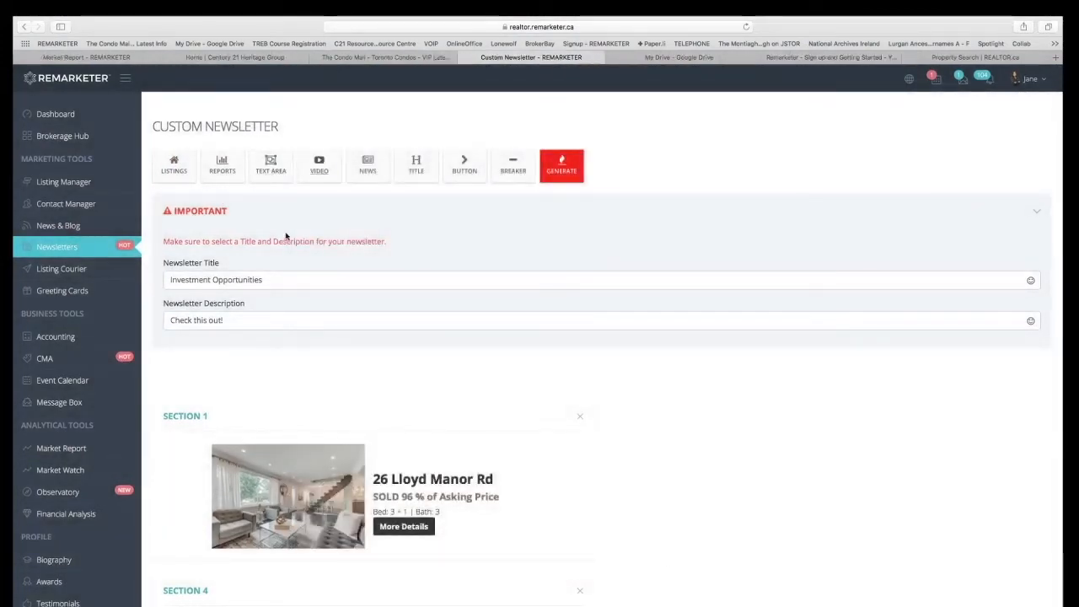
click(319, 169)
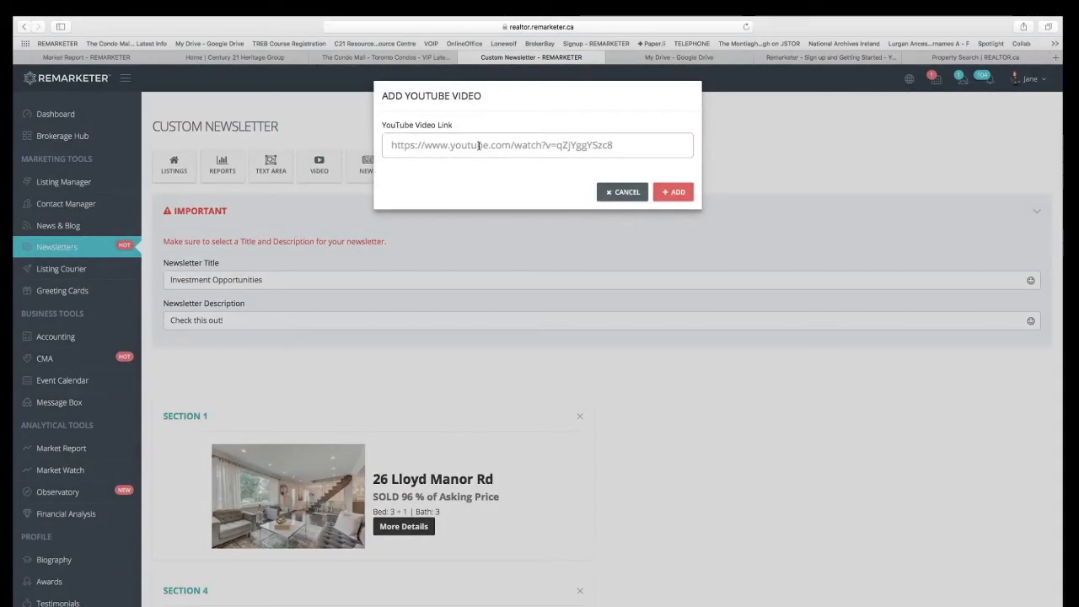
text(https://www.youtube.com/watch?v=8ghkcwMHXG4)
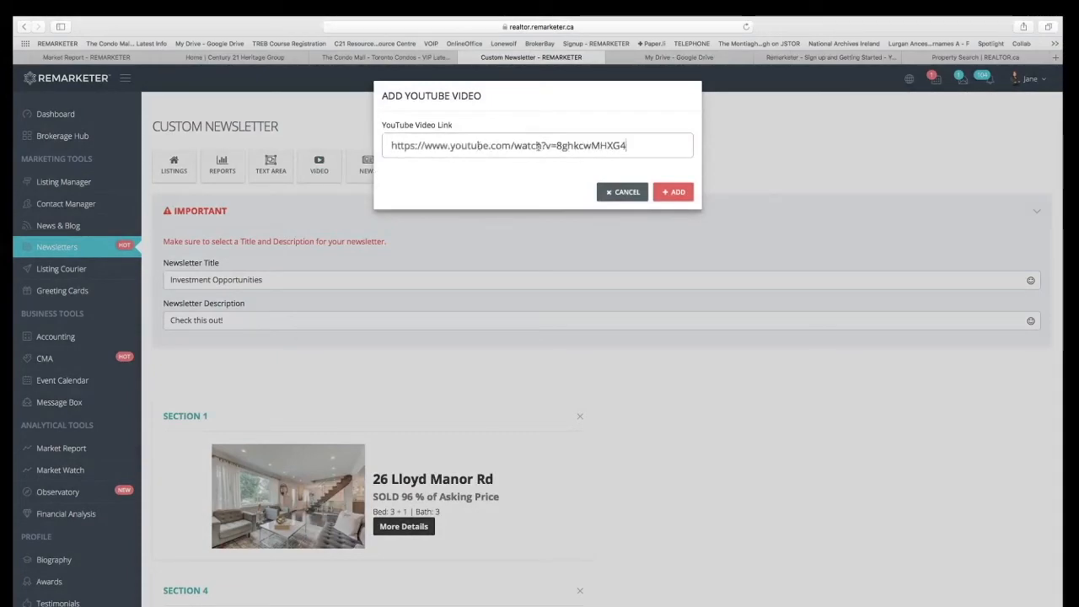
click(673, 192)
scroll(651, 280, down, 3)
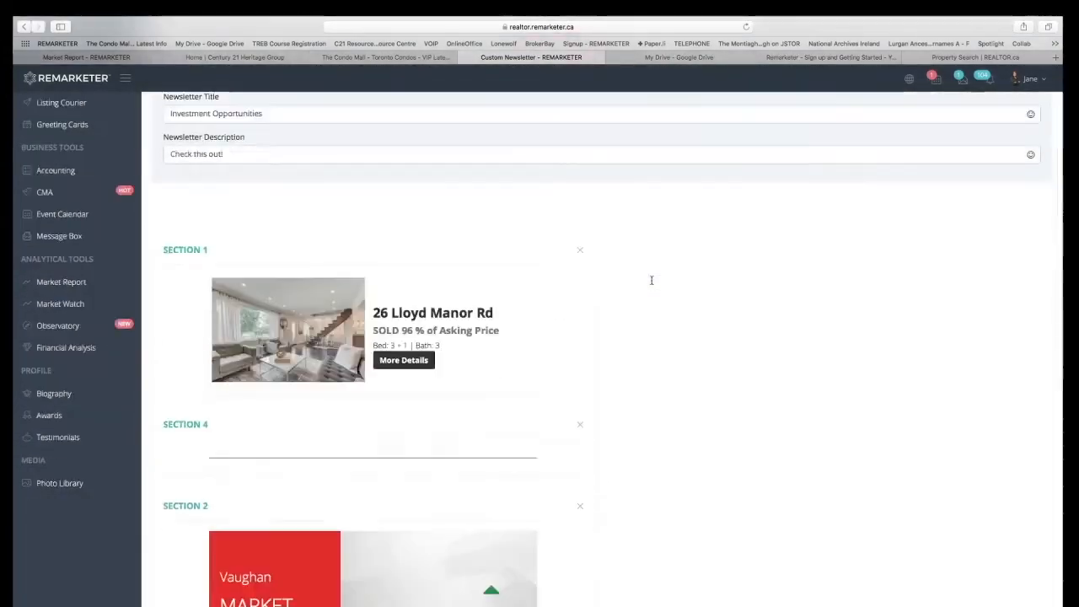
scroll(651, 280, down, 10)
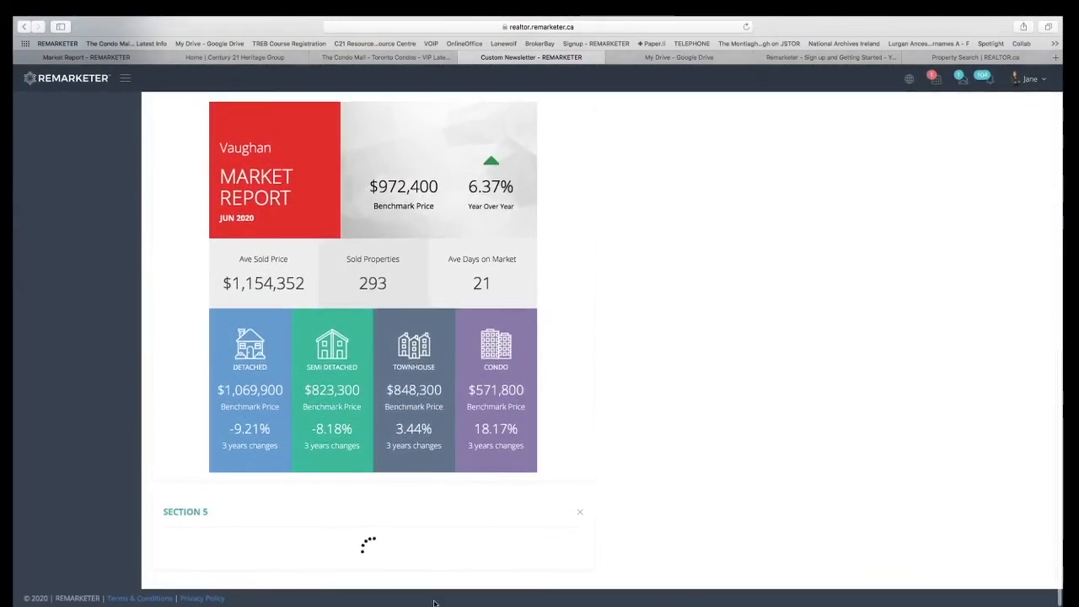
scroll(426, 574, down, 4)
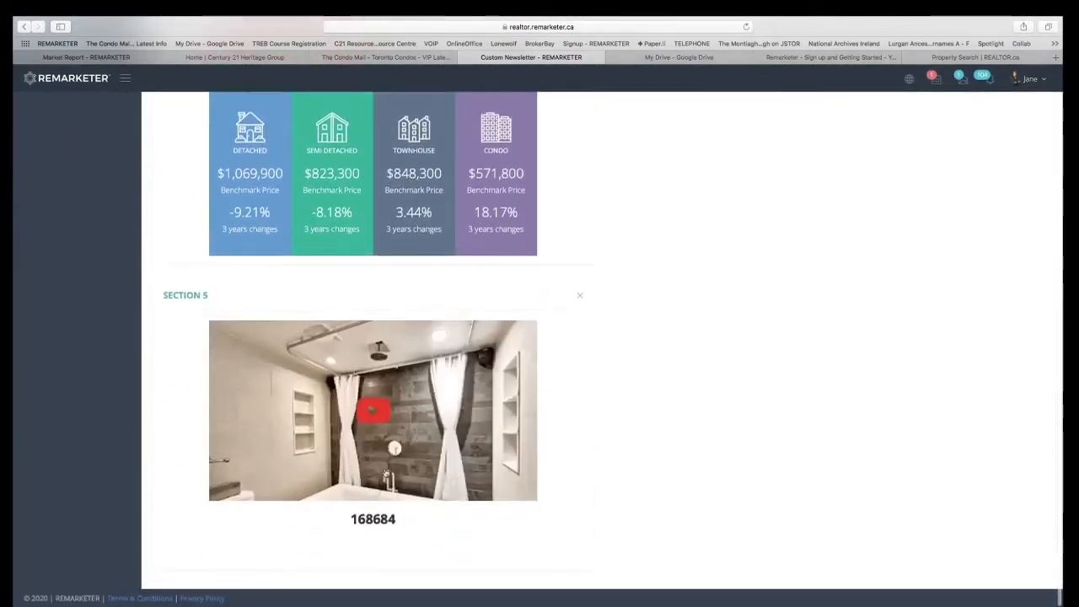
scroll(739, 241, up, 15)
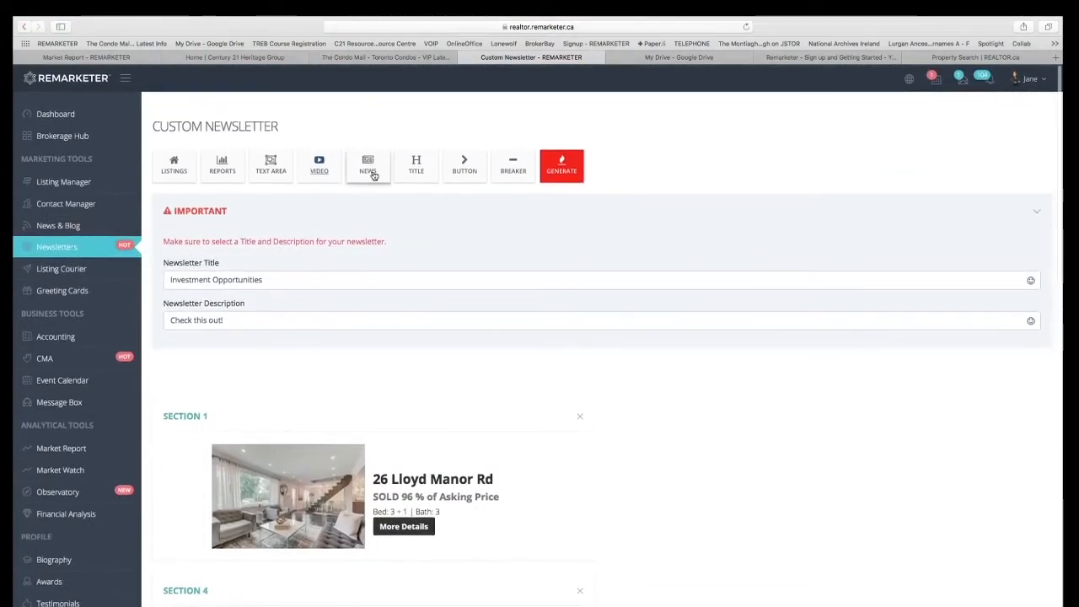
Add the second of the two identical news articles about the Newmarket broker's COVID 19 volunteer group and check its section after the video.
click(374, 174)
click(408, 145)
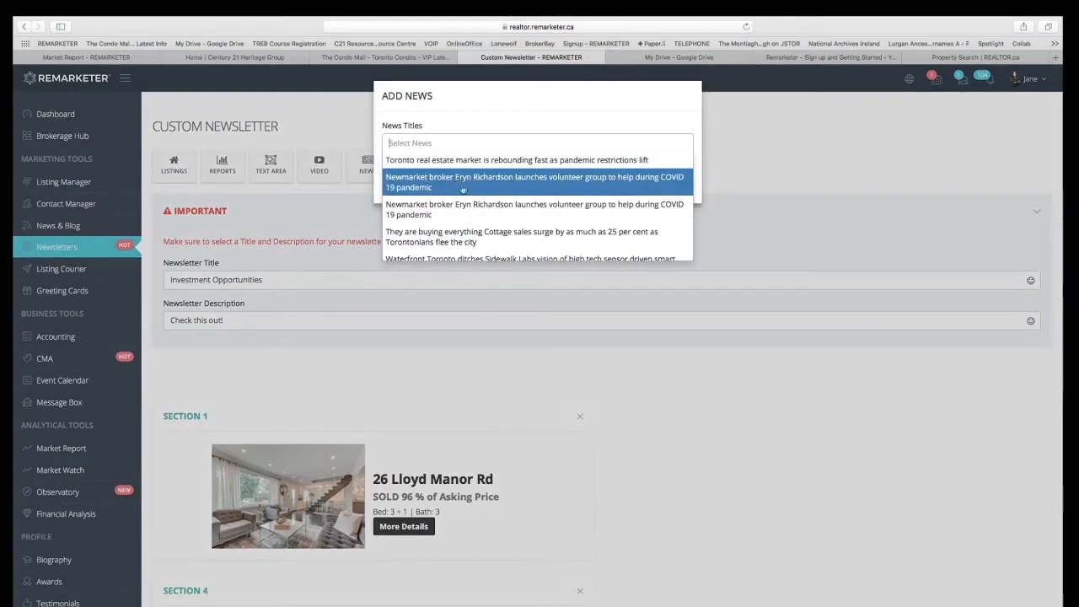
click(472, 210)
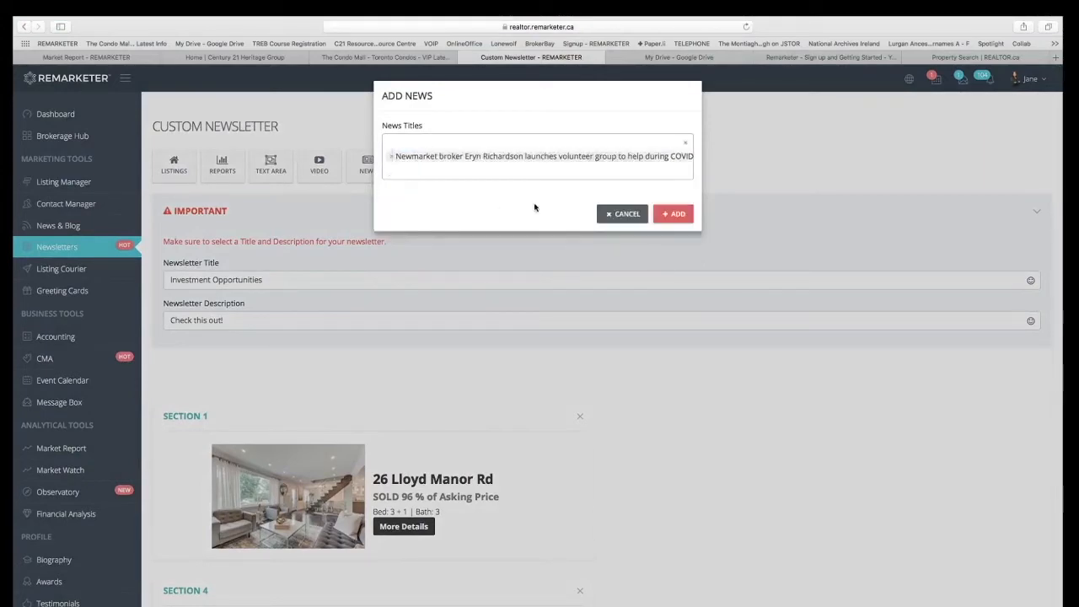
click(674, 223)
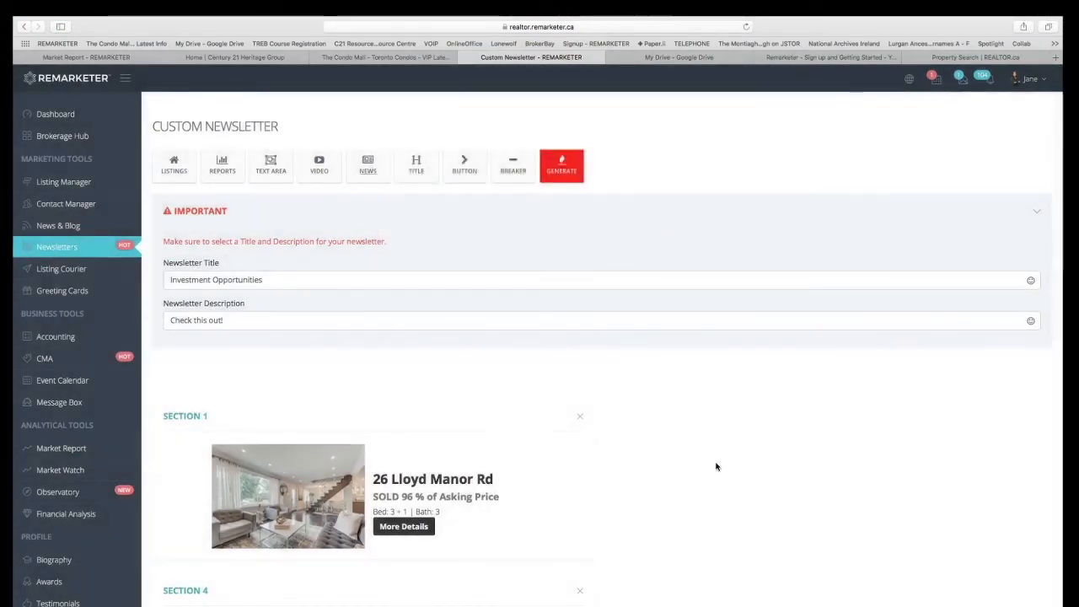
scroll(716, 465, down, 6)
scroll(690, 429, down, 5)
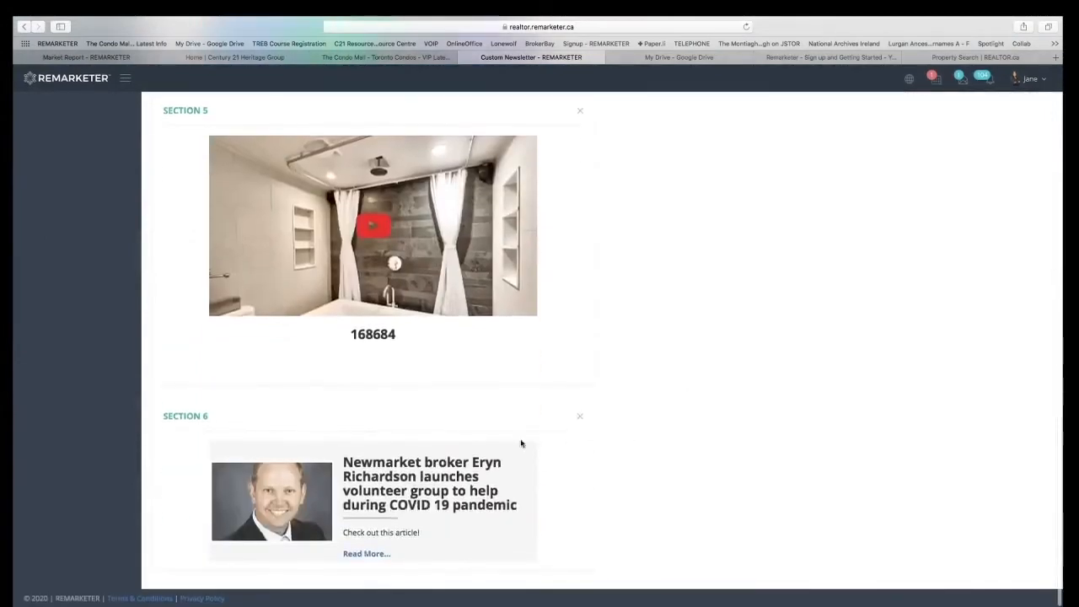
Add a title section with the header "GREAT NEWS!" and move it above the news article section.
scroll(350, 501, up, 9)
scroll(350, 502, up, 3)
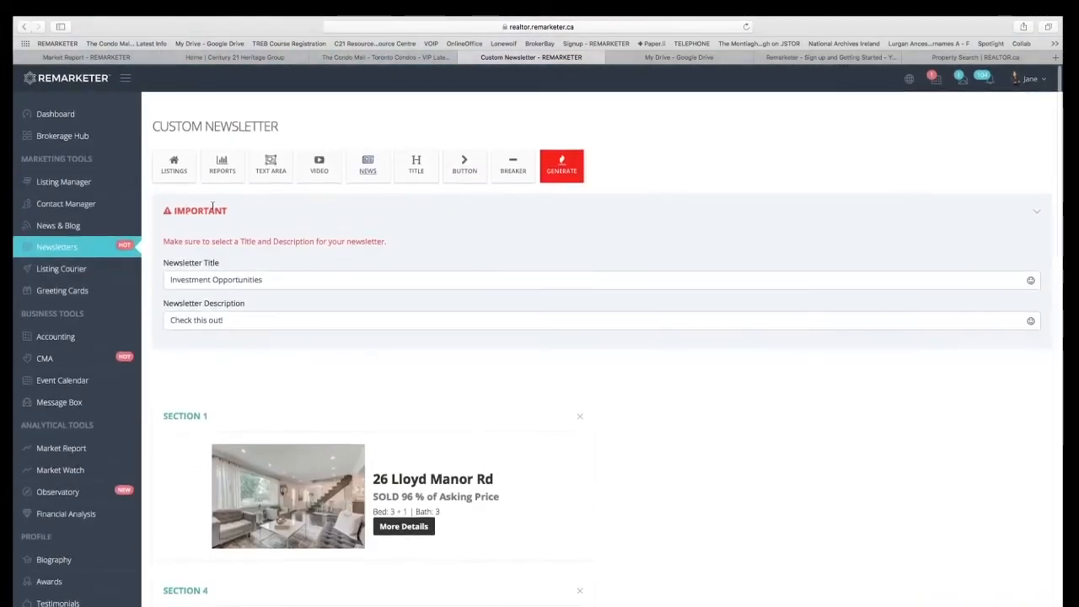
click(426, 162)
click(457, 139)
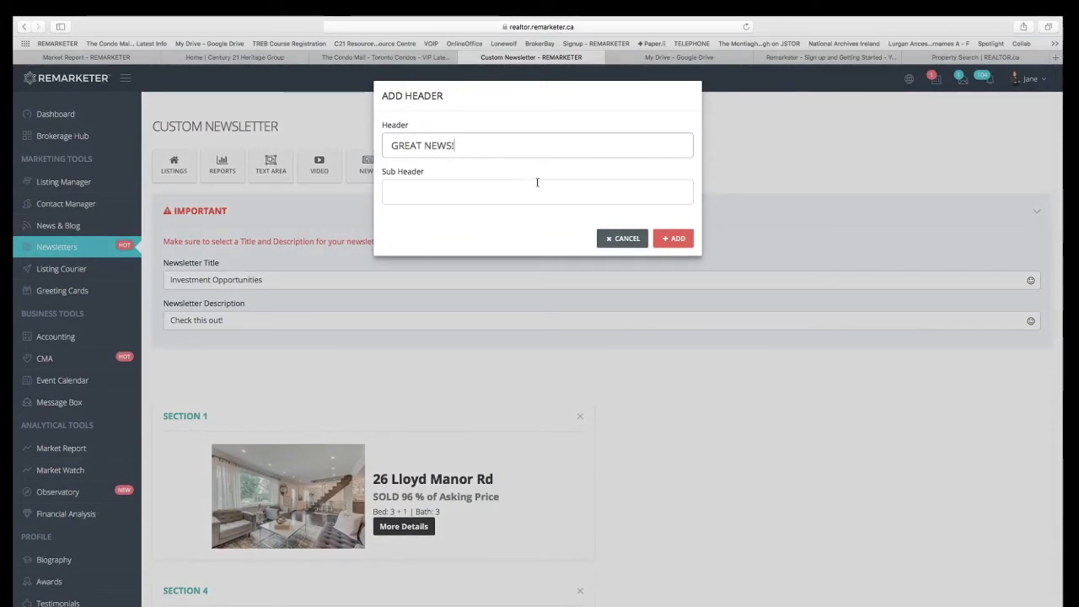
click(677, 239)
scroll(588, 464, down, 14)
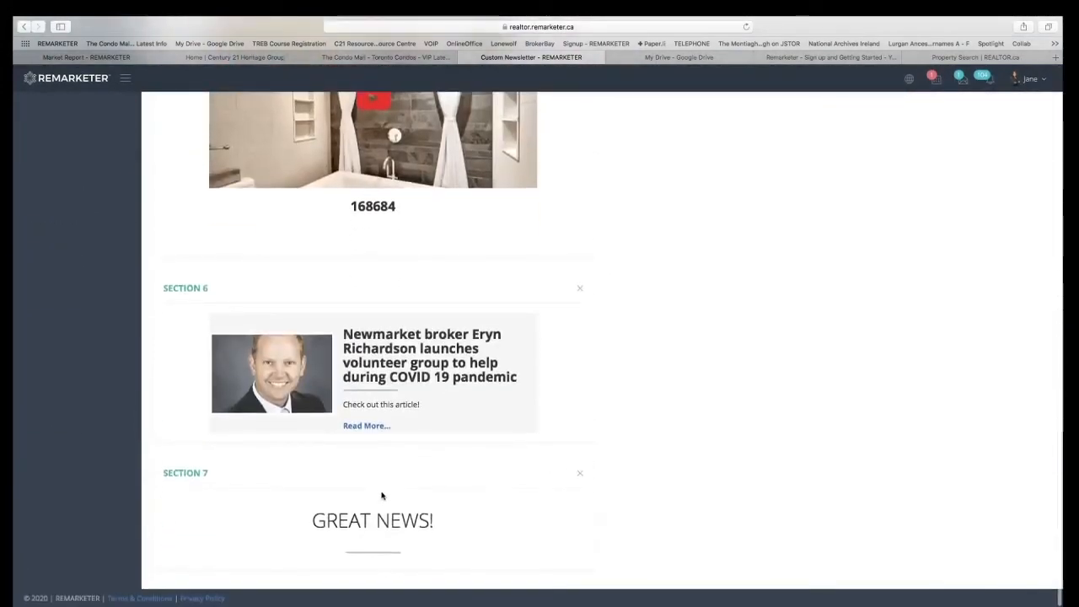
drag(383, 476, 376, 317)
scroll(376, 317, up, 15)
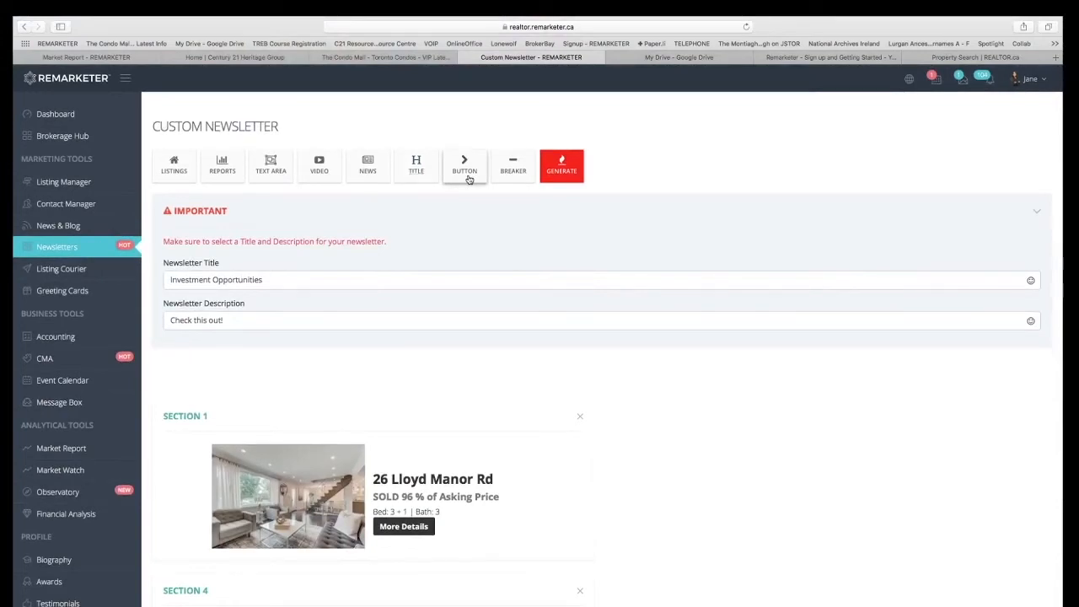
click(464, 166)
click(471, 148)
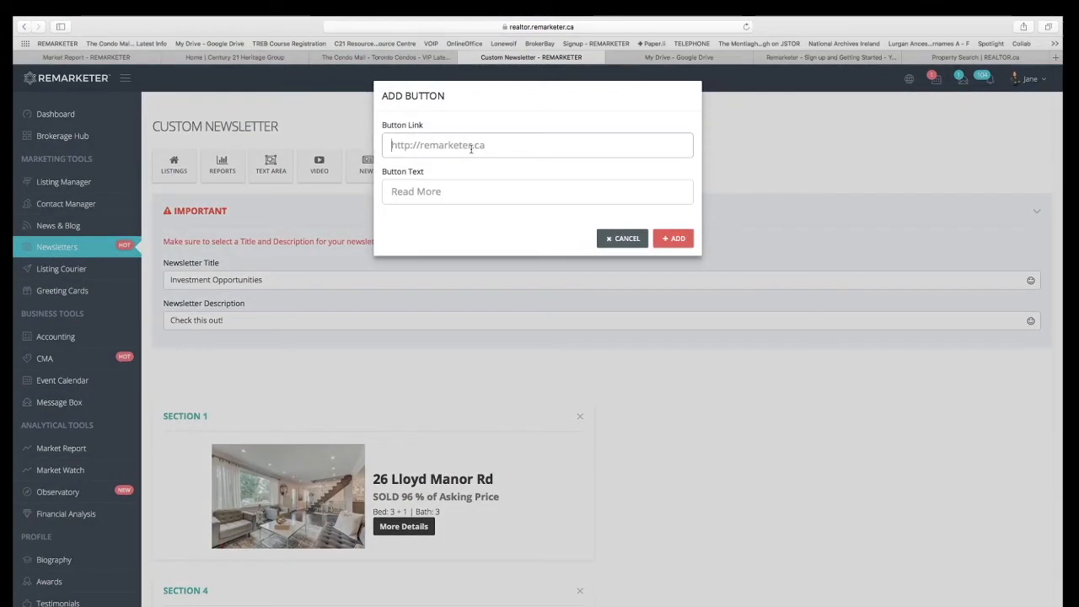
text(https://www.youtube.com/watch?v=8ghkcwMHXG4)
click(471, 193)
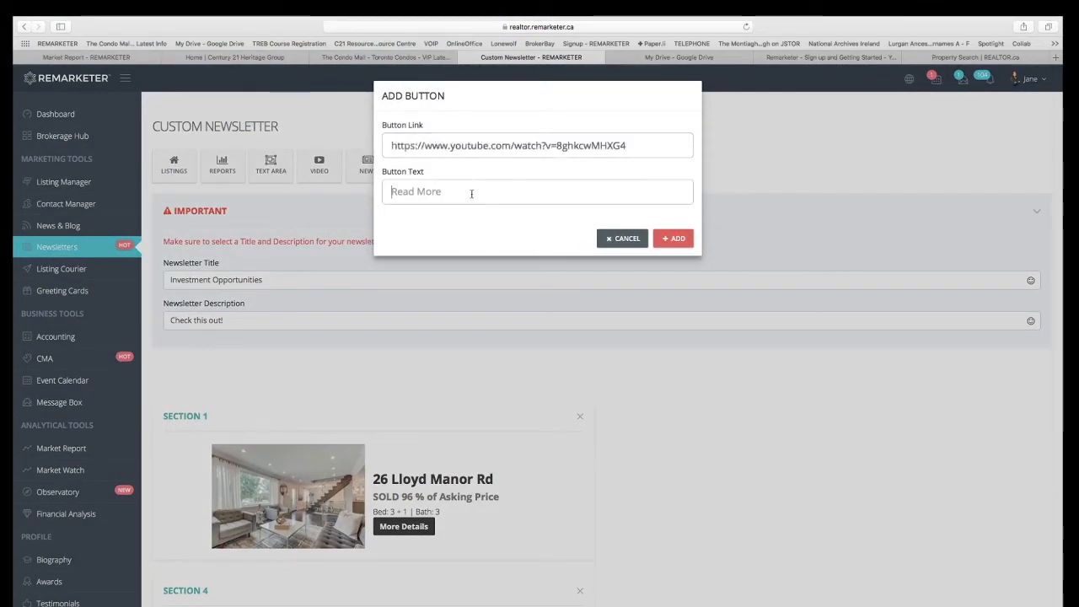
text(CLICK HERE)
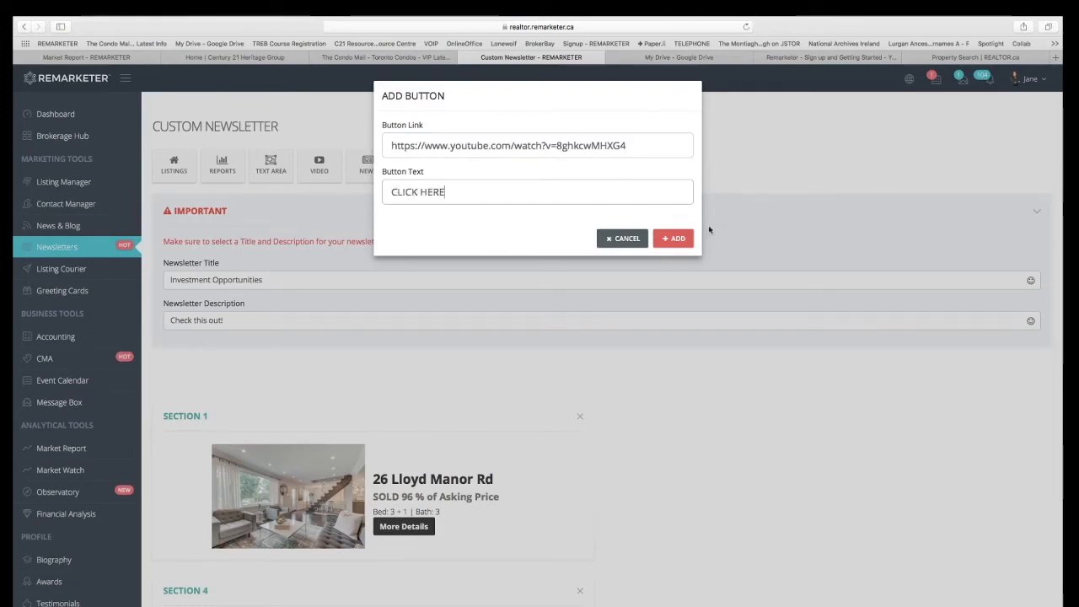
click(673, 239)
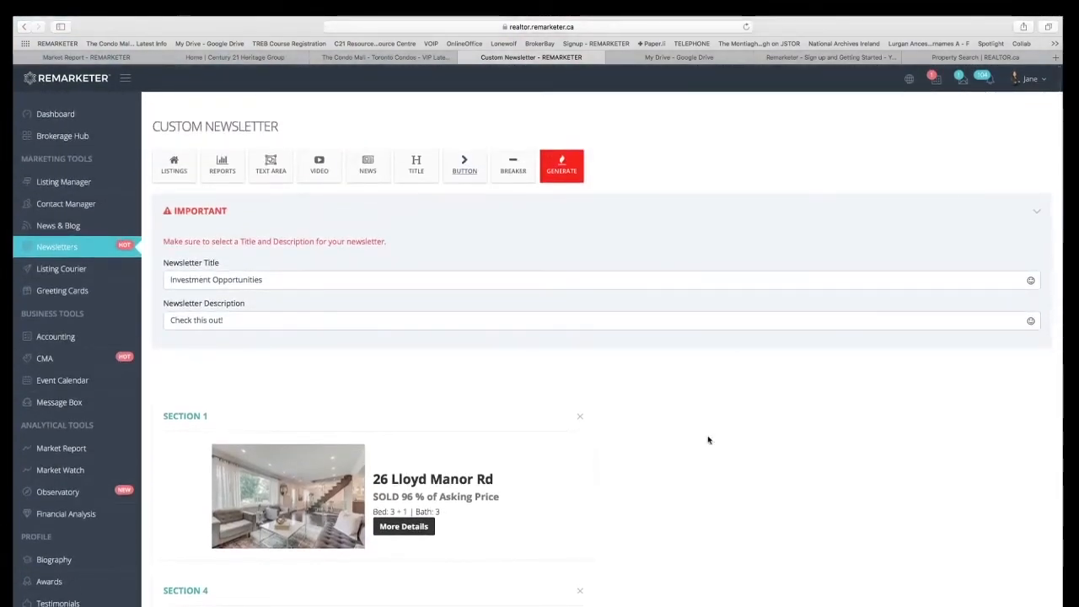
Generate the custom newsletter, review its full preview and save it.
click(563, 174)
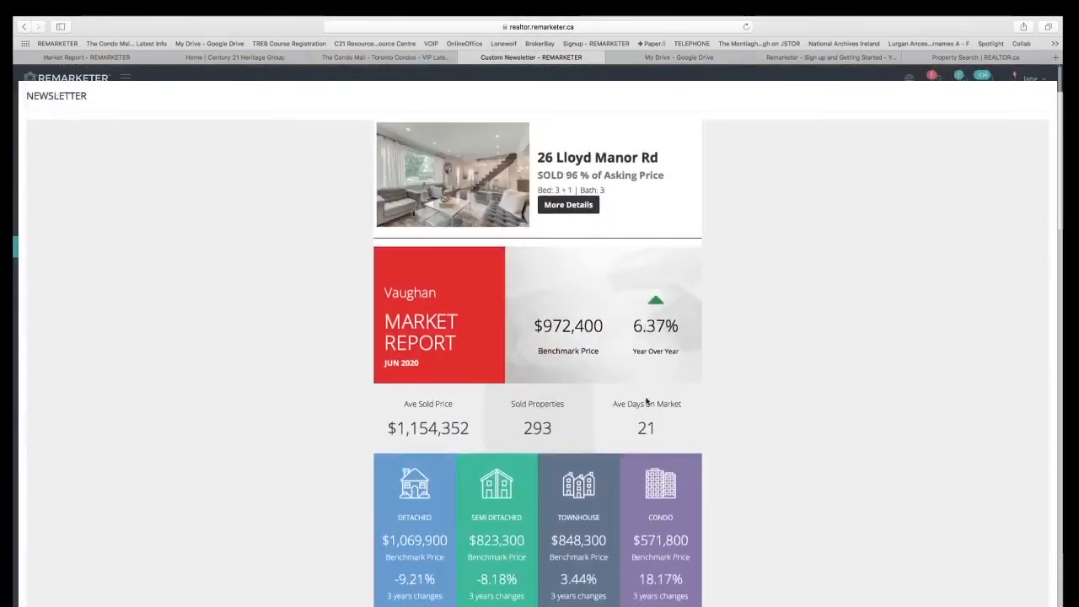
scroll(788, 405, down, 1)
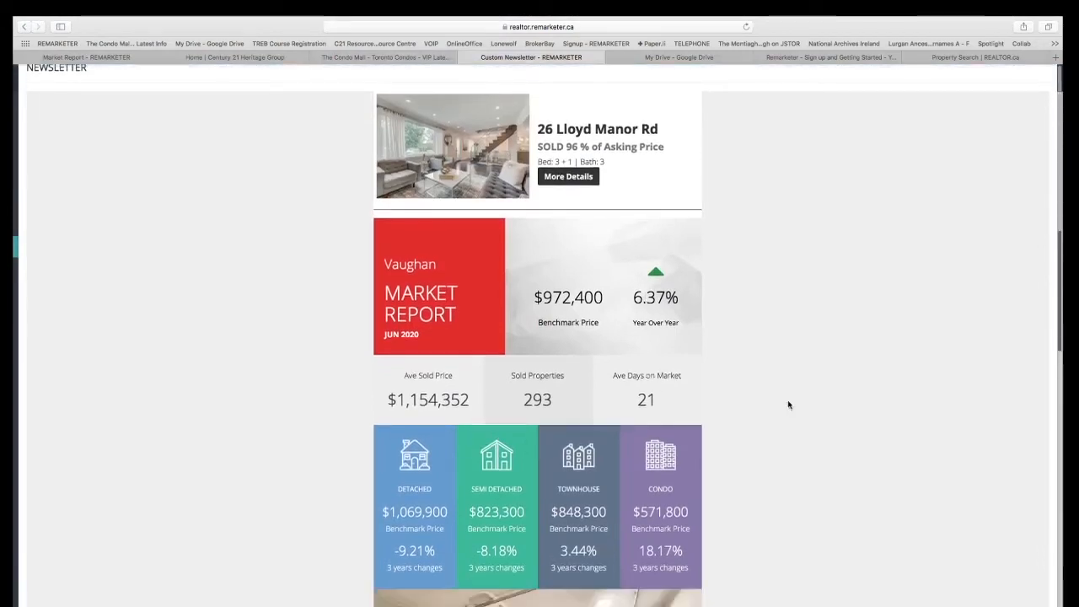
scroll(788, 405, down, 10)
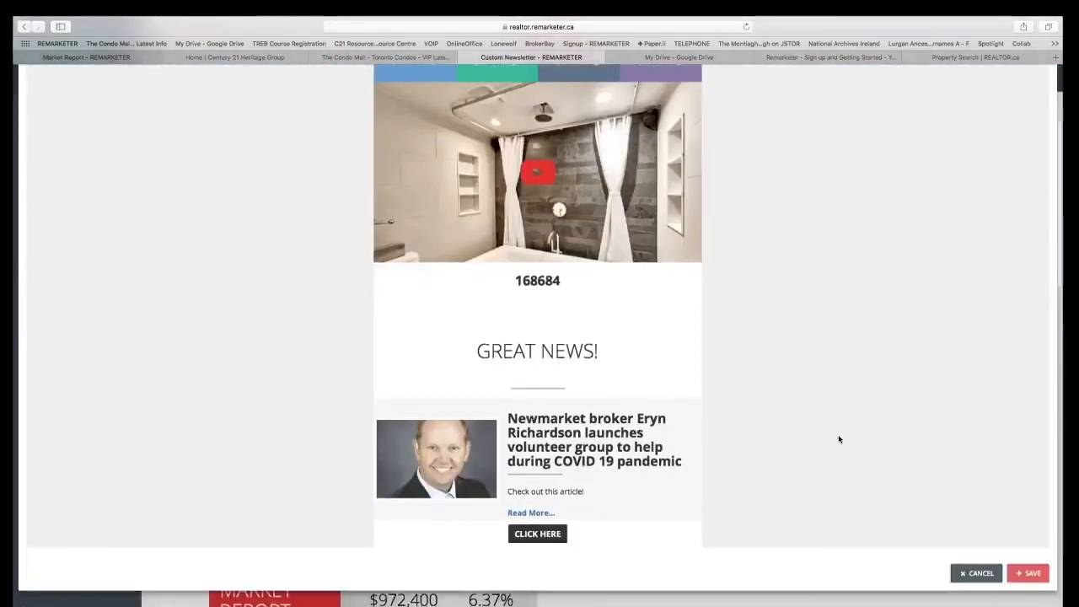
click(1033, 581)
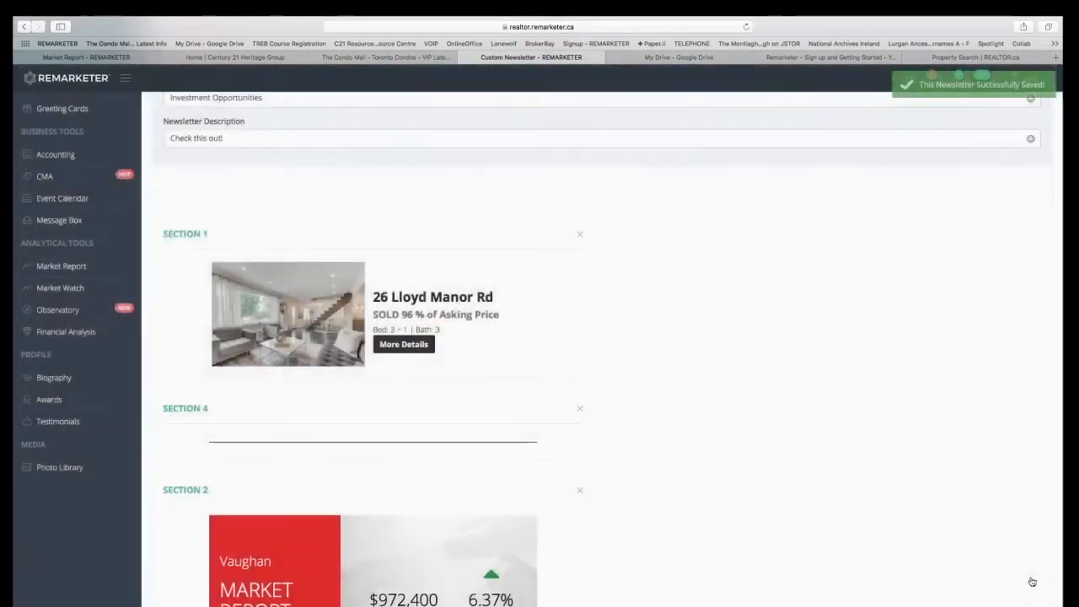
View the saved Investment Opportunities newsletter from the newsletter list and return to the list.
scroll(426, 234, up, 3)
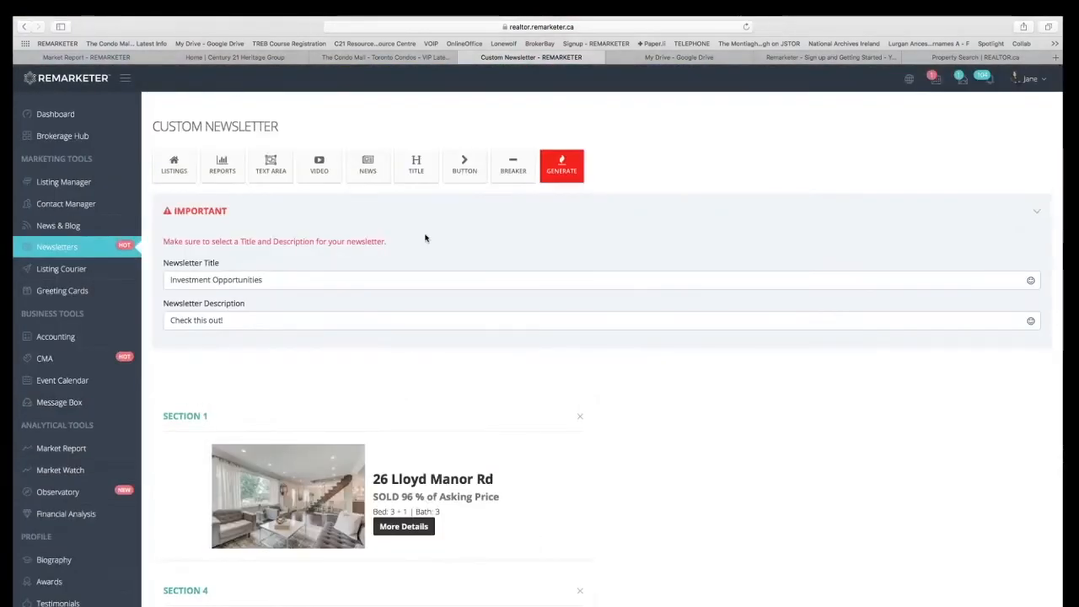
click(72, 250)
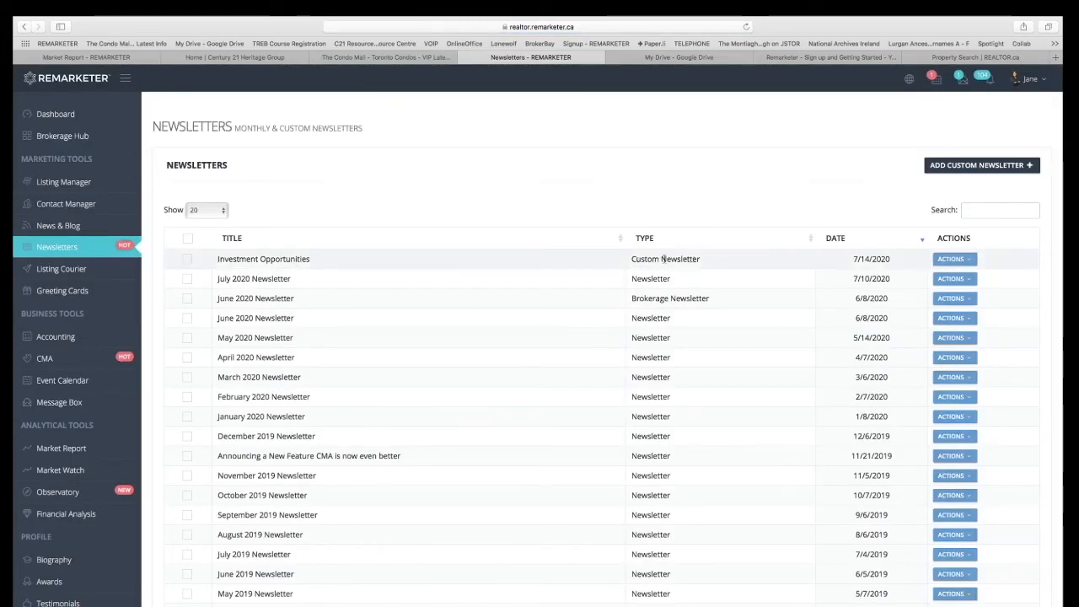
click(969, 261)
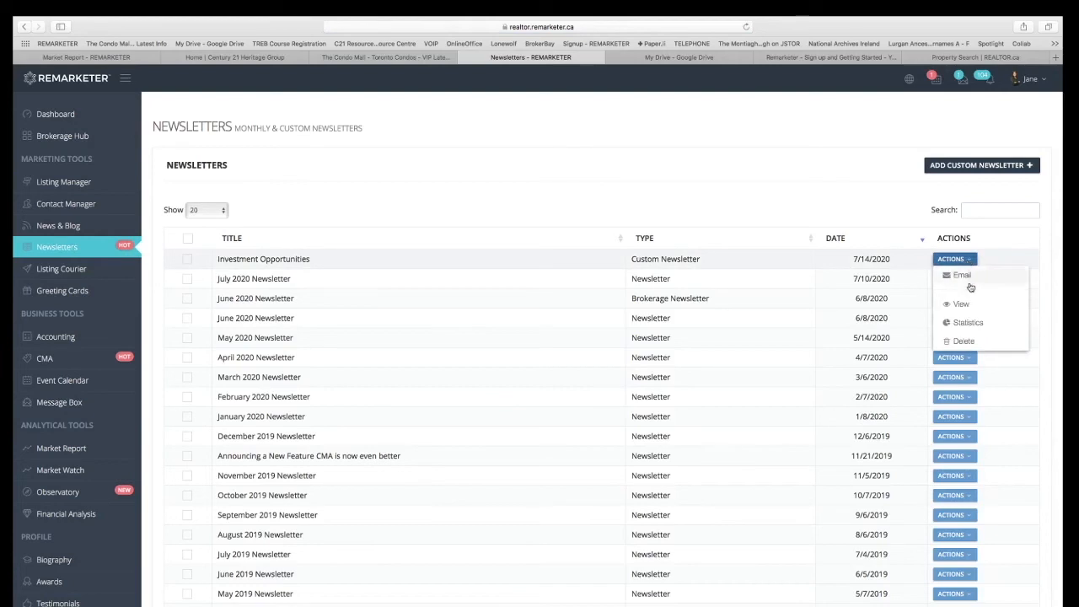
click(978, 307)
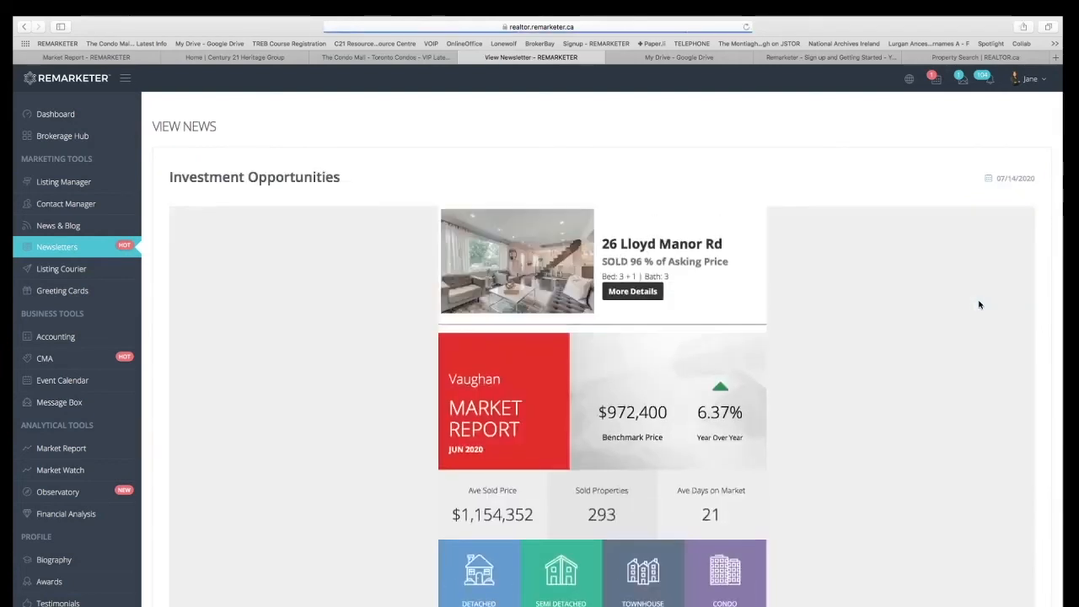
click(24, 26)
Email the Investment Opportunities newsletter to the recipient, finding the contact by first name in the contact list.
click(957, 259)
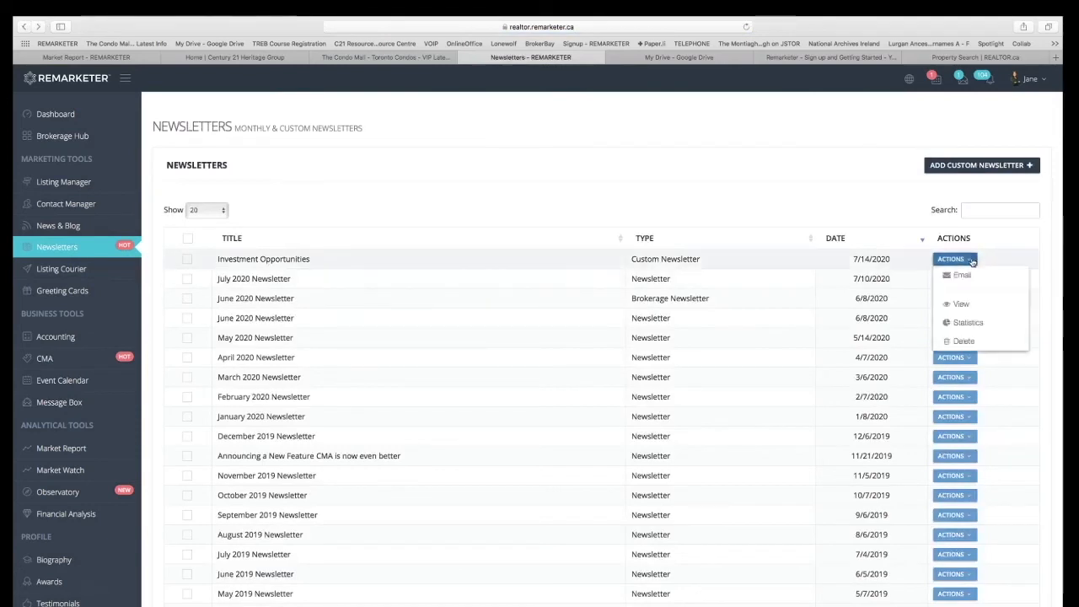
click(973, 276)
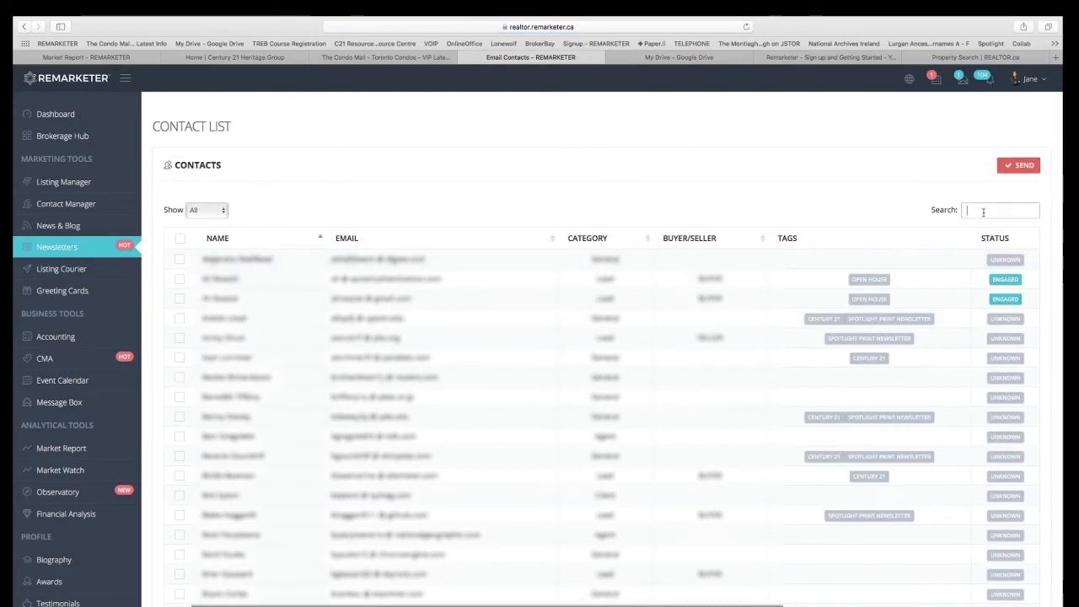
text(ERYN)
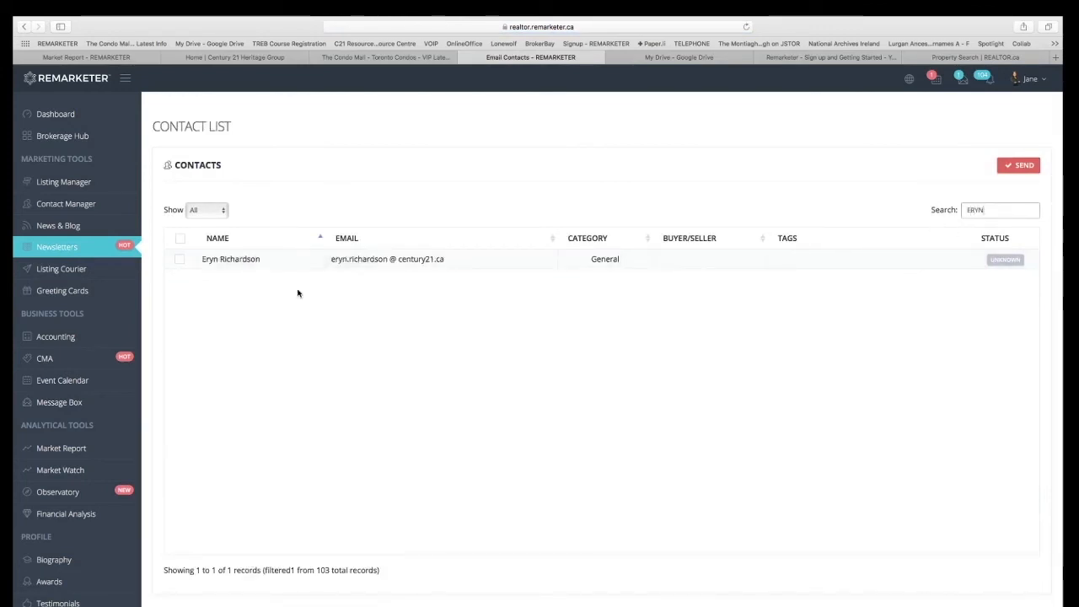
click(180, 260)
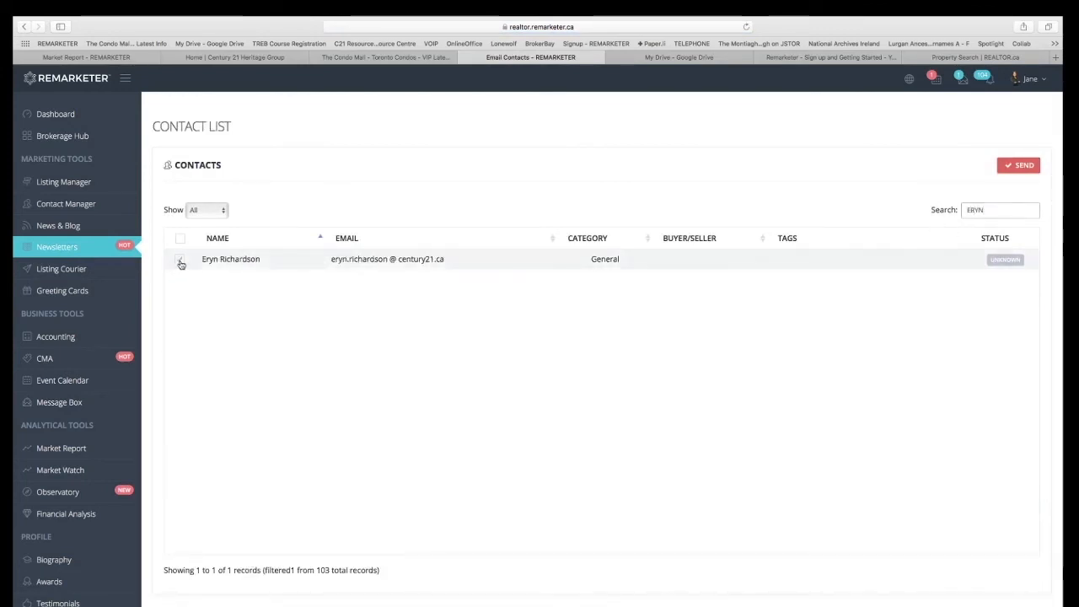
click(1030, 169)
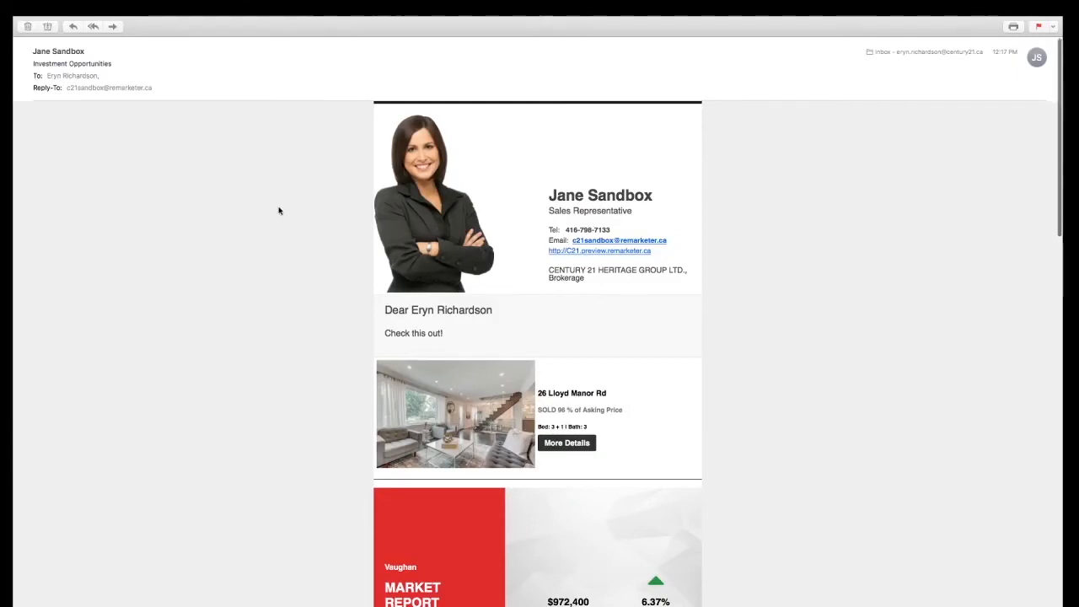
Read through the received Investment Opportunities email in the mail app, from the agent's header to the footer.
scroll(280, 211, down, 5)
scroll(279, 211, down, 15)
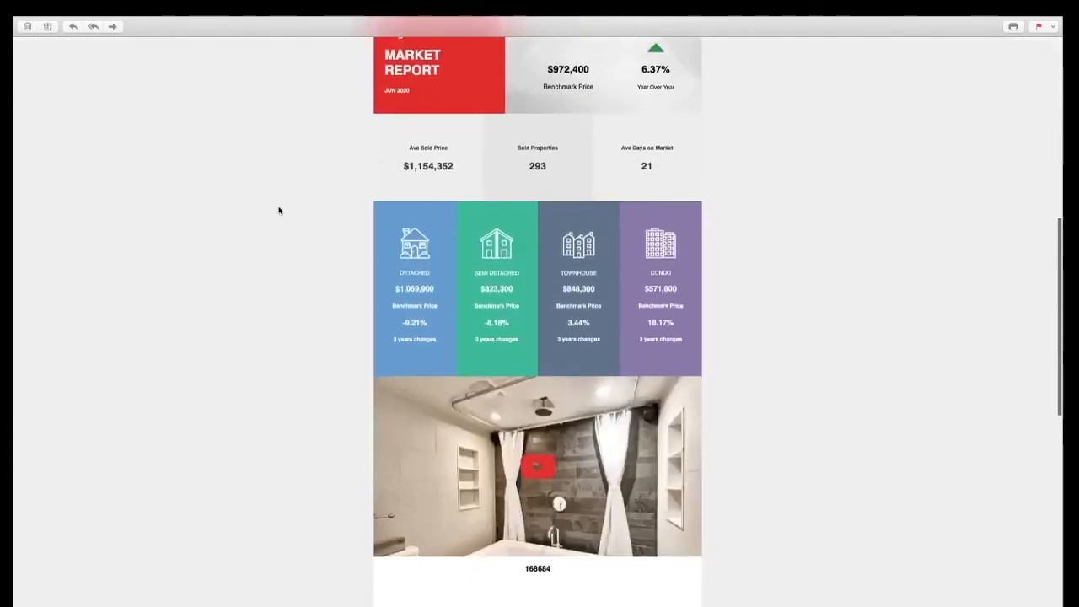
scroll(279, 210, down, 7)
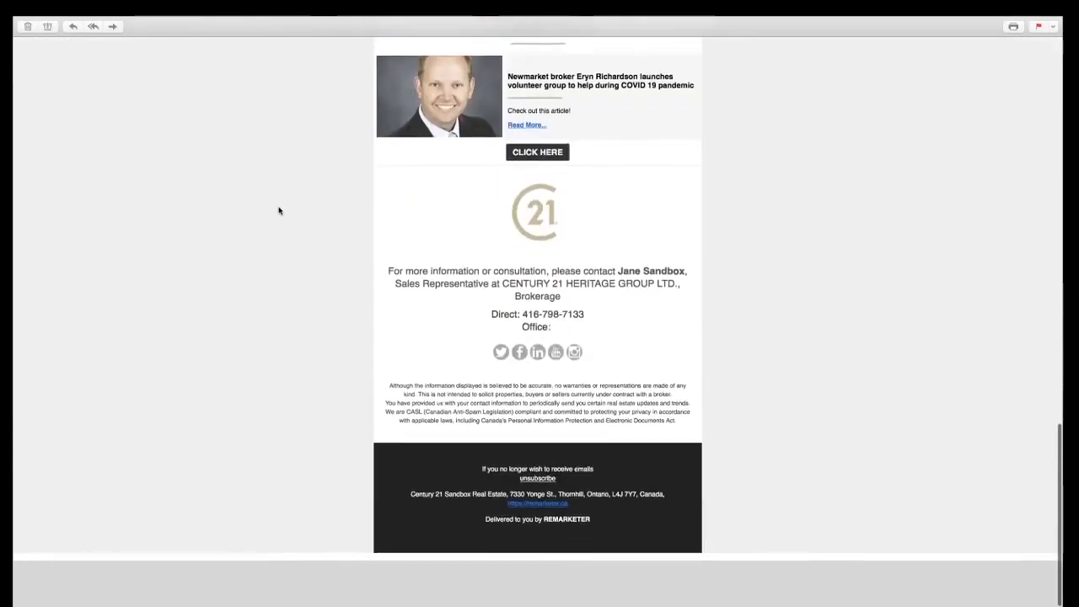
scroll(280, 211, up, 20)
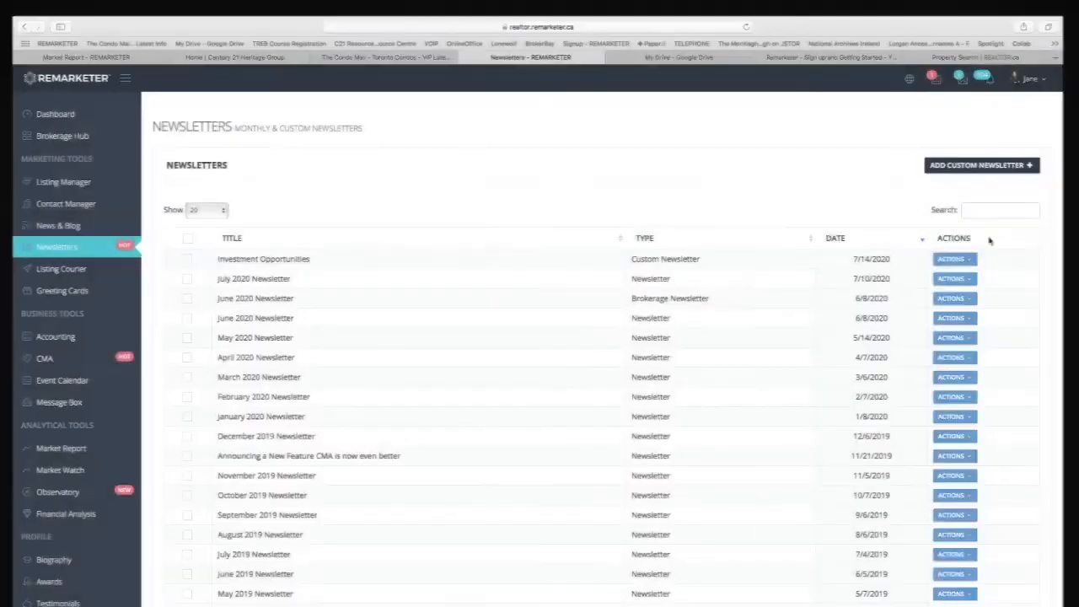
Check the email statistics of the Investment Opportunities newsletter in REMARKETER and refresh them.
click(957, 262)
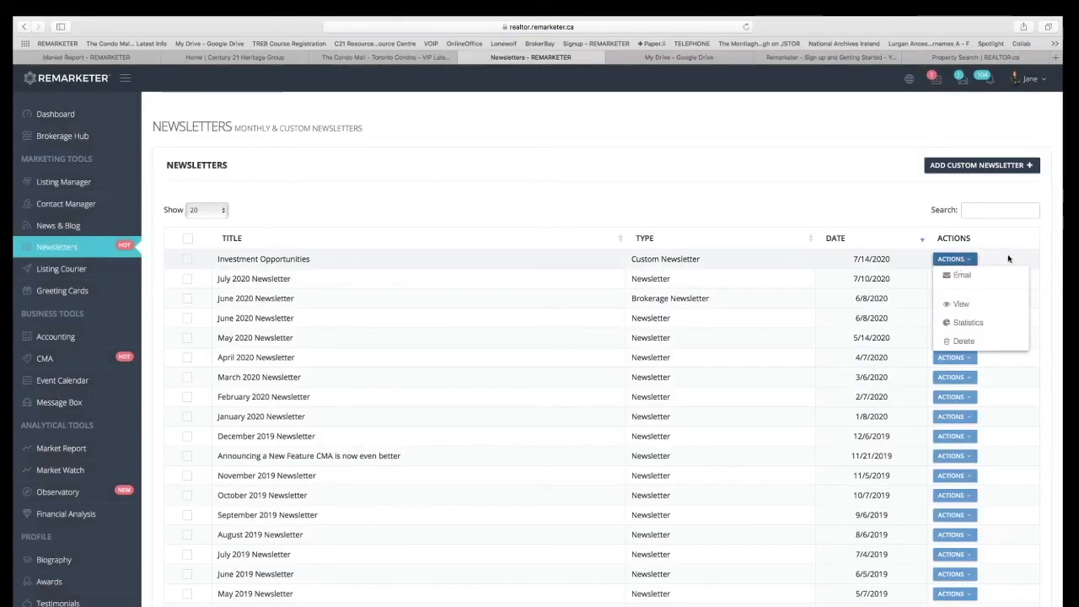
click(983, 323)
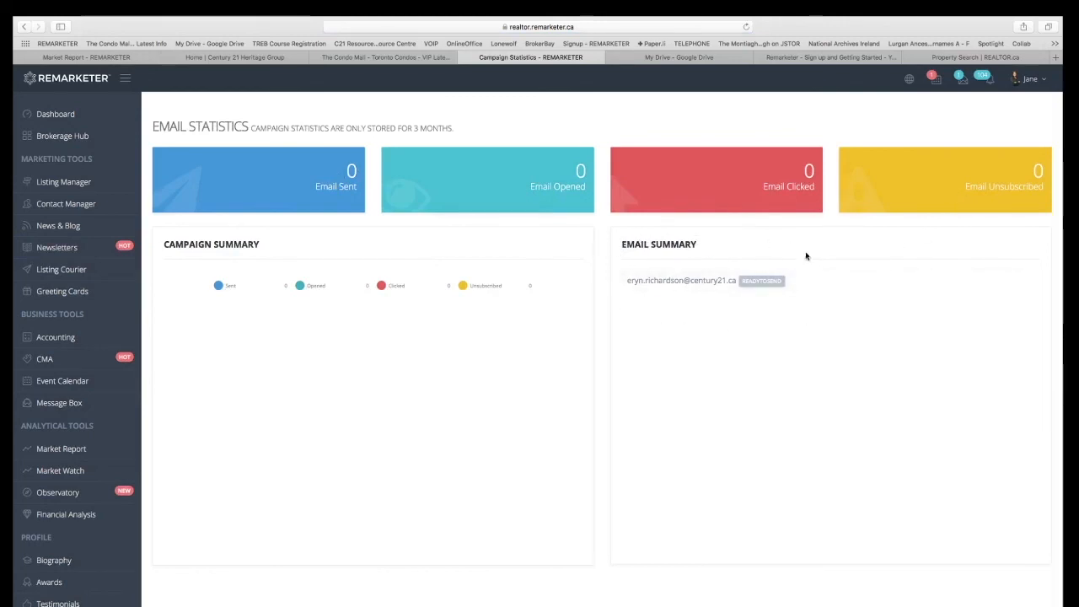
click(747, 27)
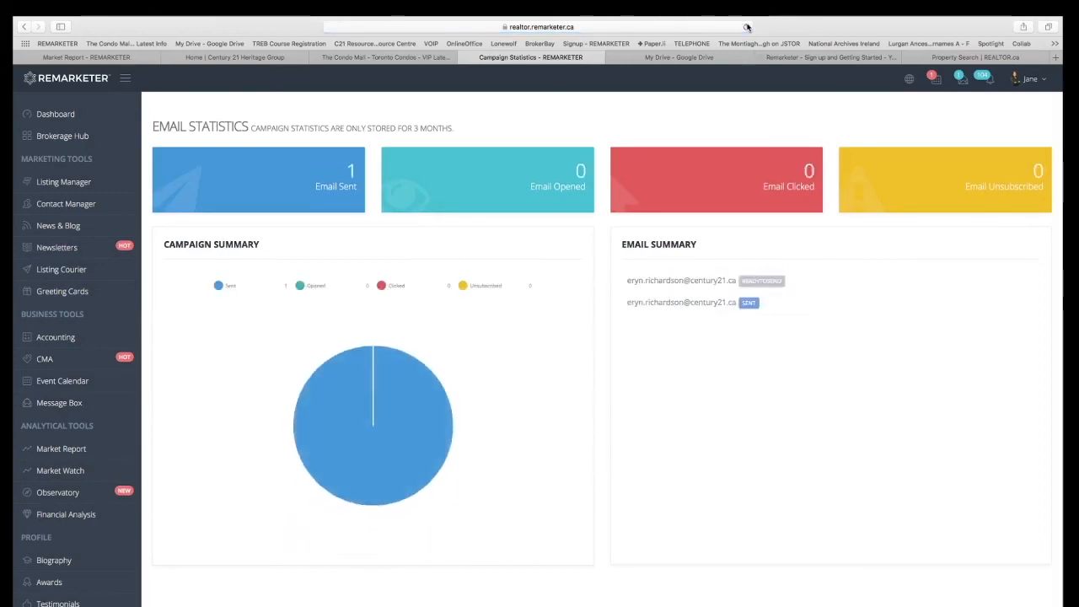